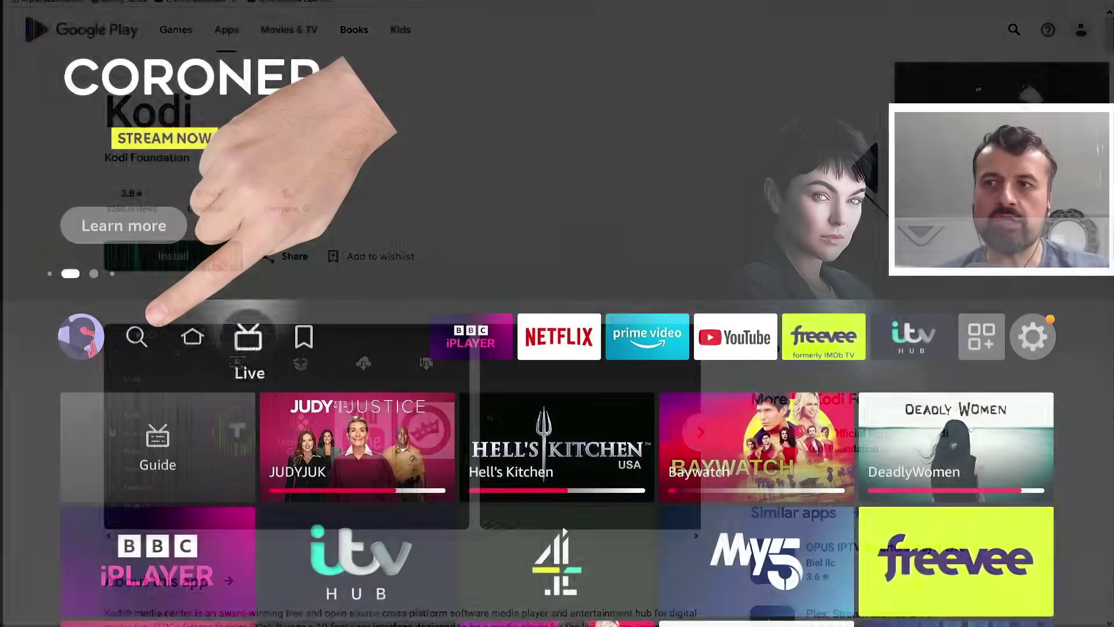
Step: Search Find for 'Do', open the Downloader suggestion and download the app
{"action": "key", "text": "Left"}
{"action": "key", "text": "Left"}
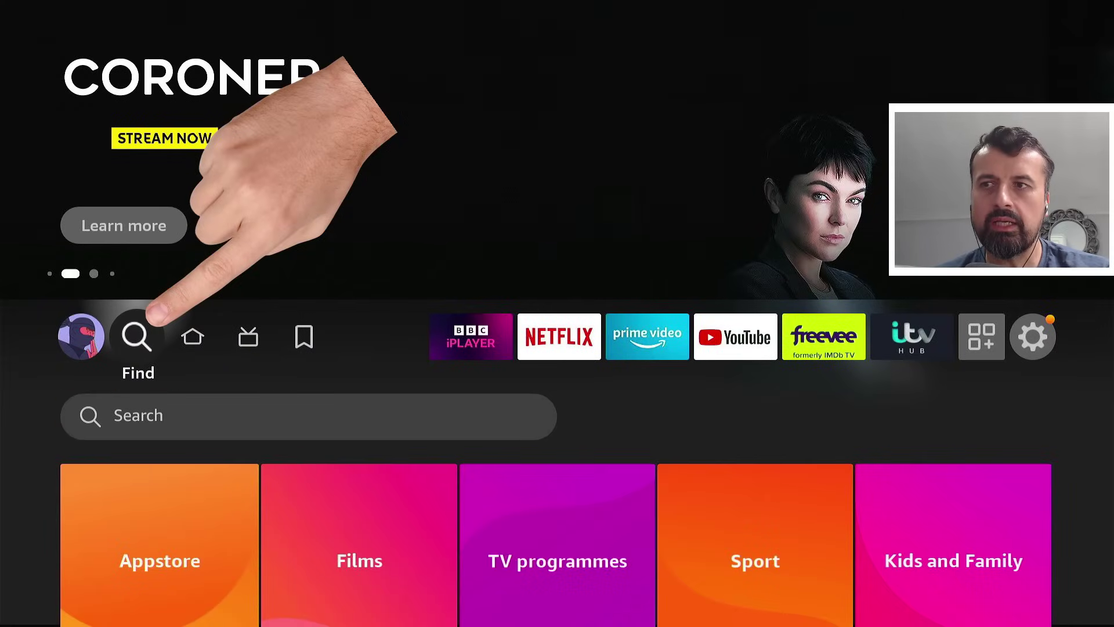
{"action": "key", "text": "Down"}
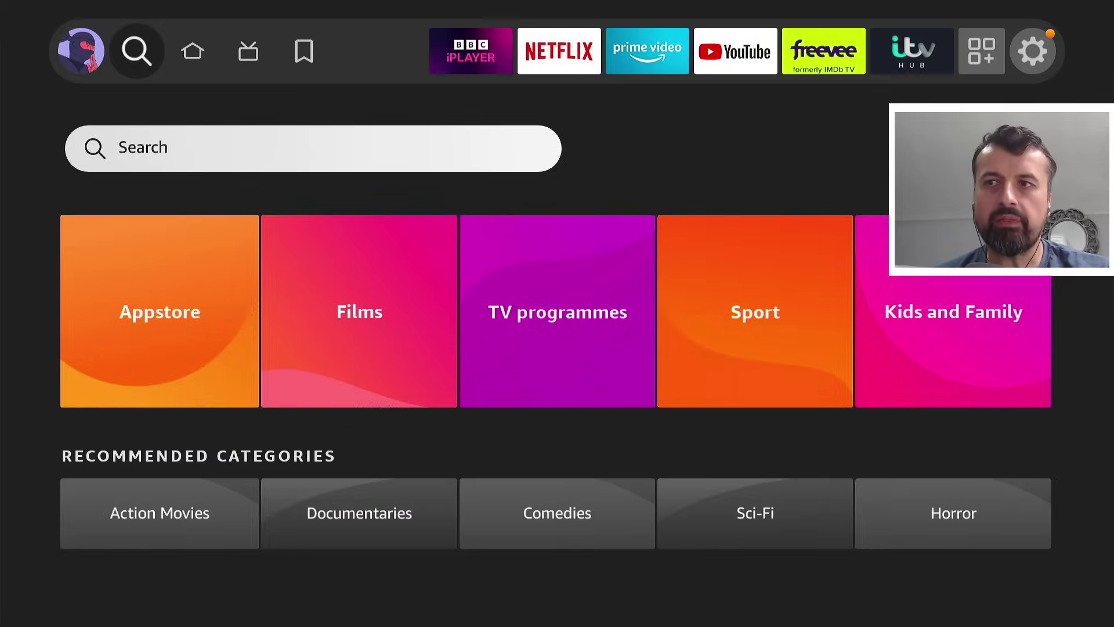
{"action": "key", "text": "Return"}
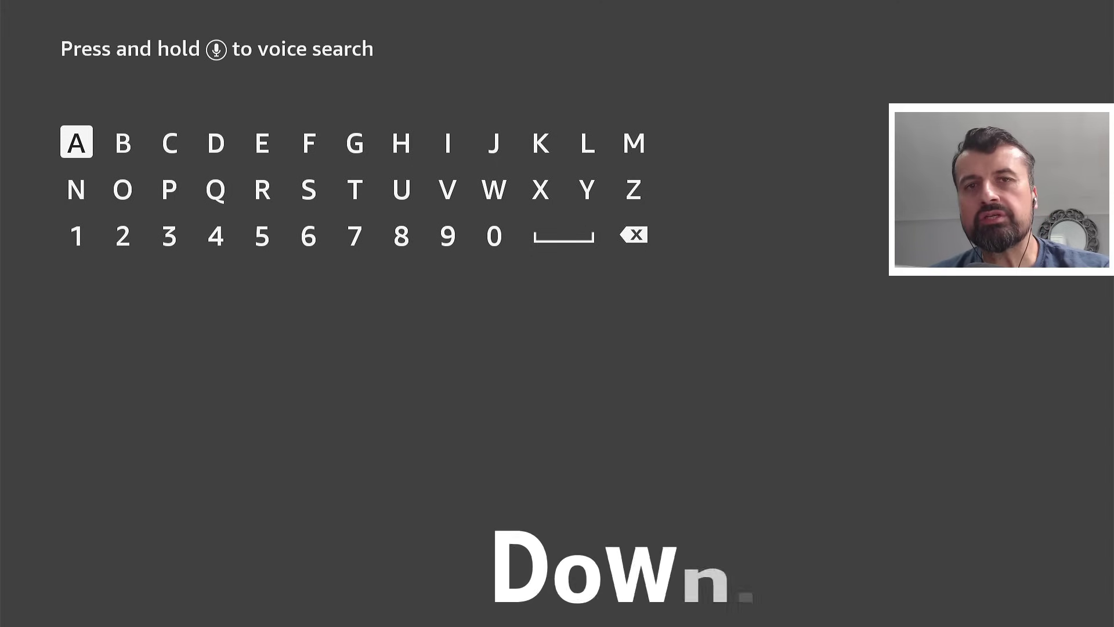
{"action": "key", "text": "Right"}
{"action": "key", "text": "Right"}
{"action": "key", "text": "Right"}
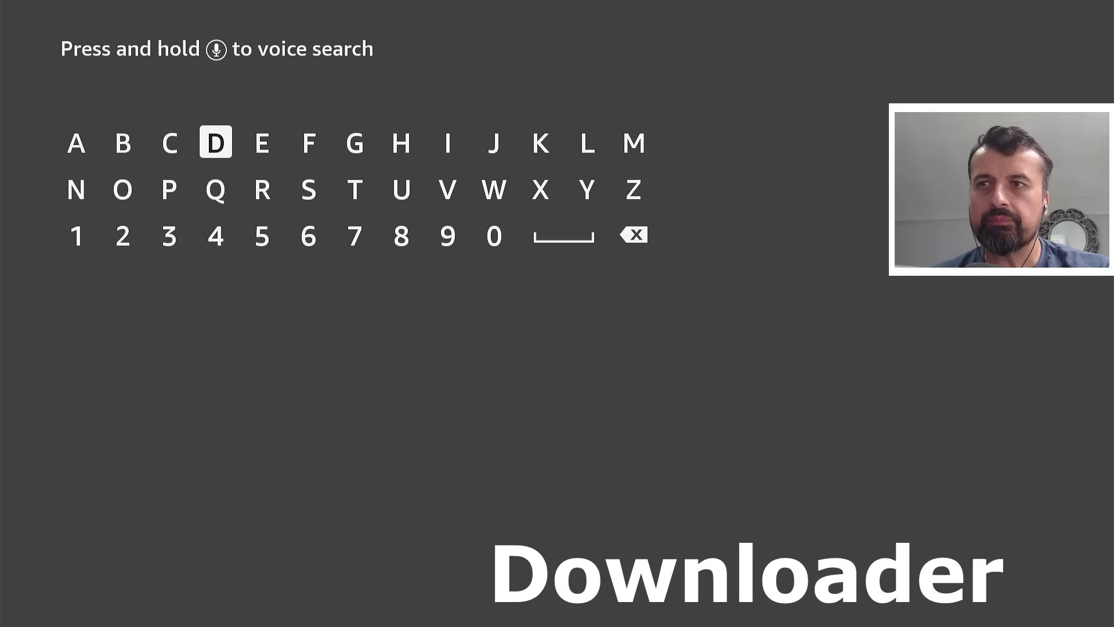
{"action": "type", "text": "Do"}
{"action": "key", "text": "Down"}
{"action": "key", "text": "Down"}
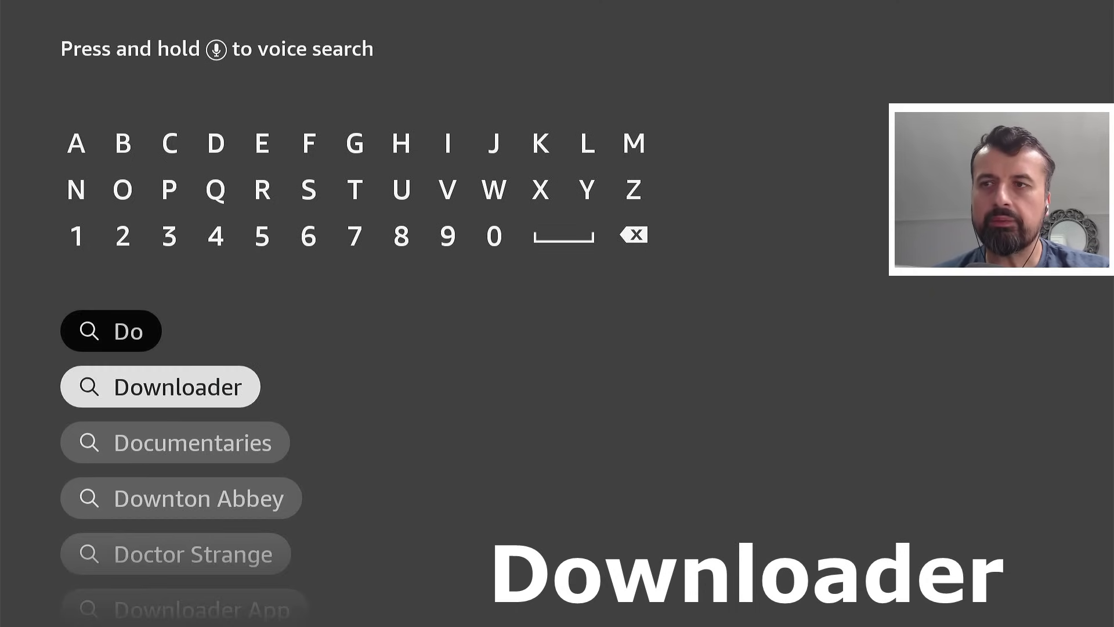
{"action": "key", "text": "Return"}
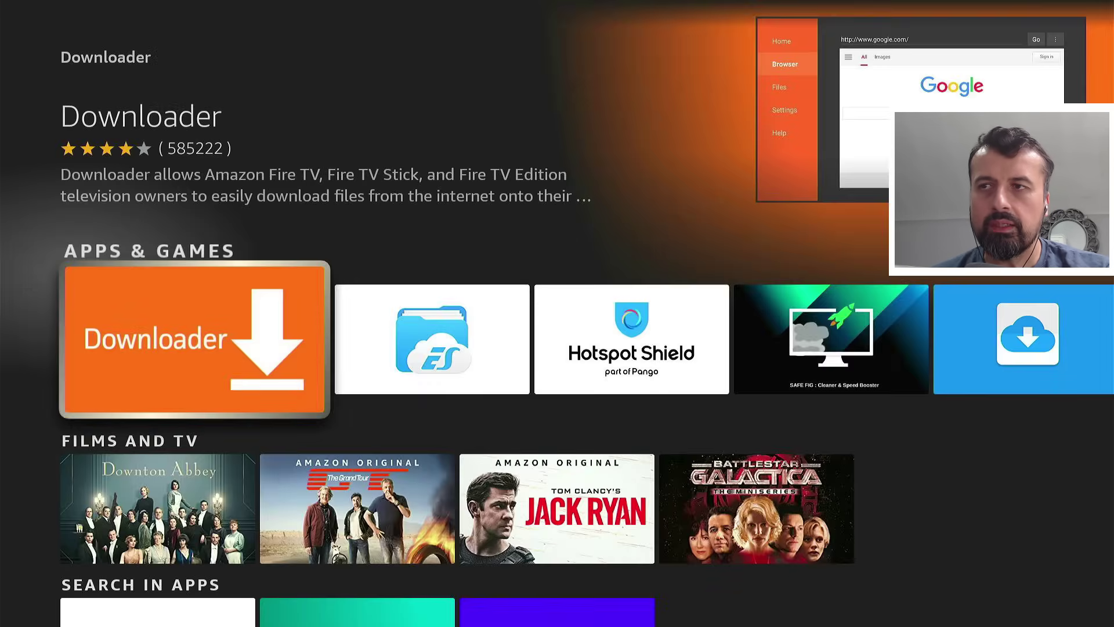
{"action": "key", "text": "Return"}
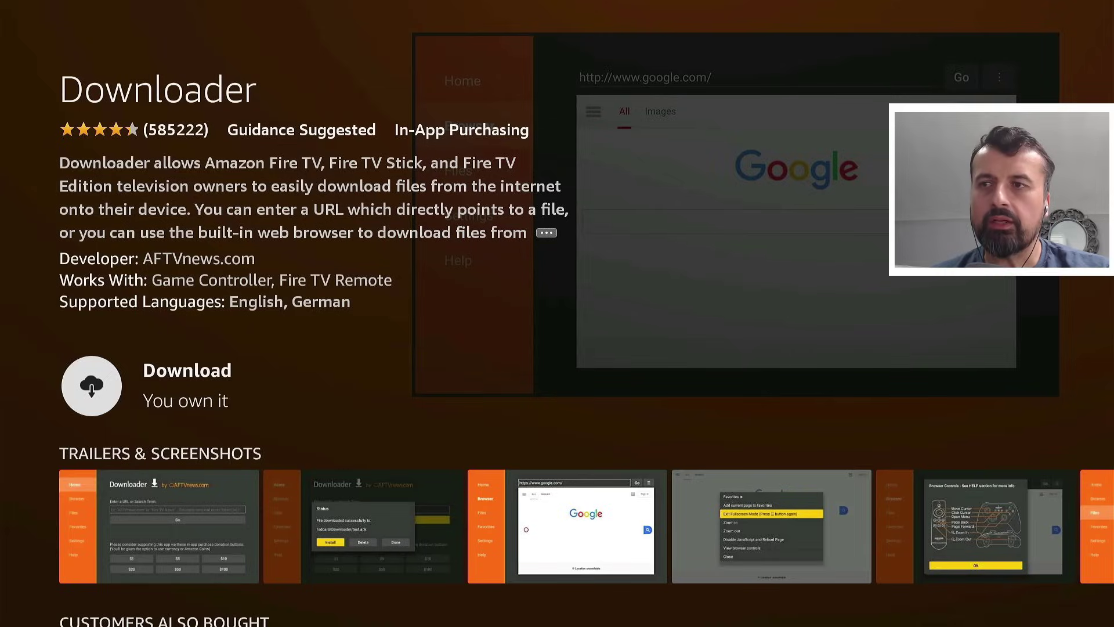
{"action": "key", "text": "Return"}
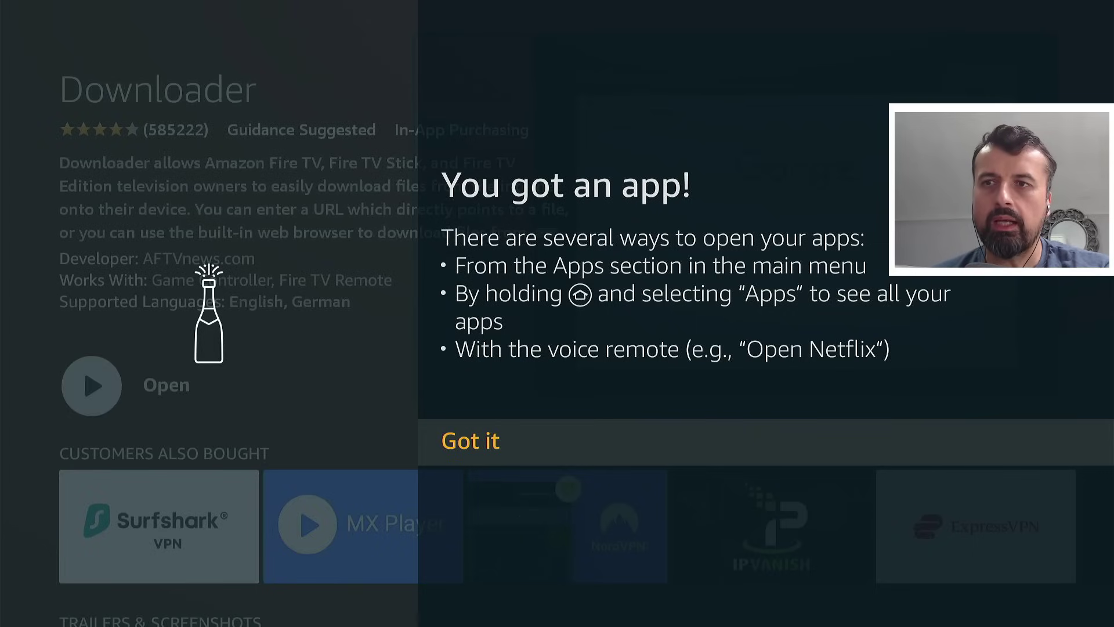
Step: Dismiss the 'You got an app!' notice and go to Settings > My Fire TV, highlighting About
{"action": "key", "text": "Return"}
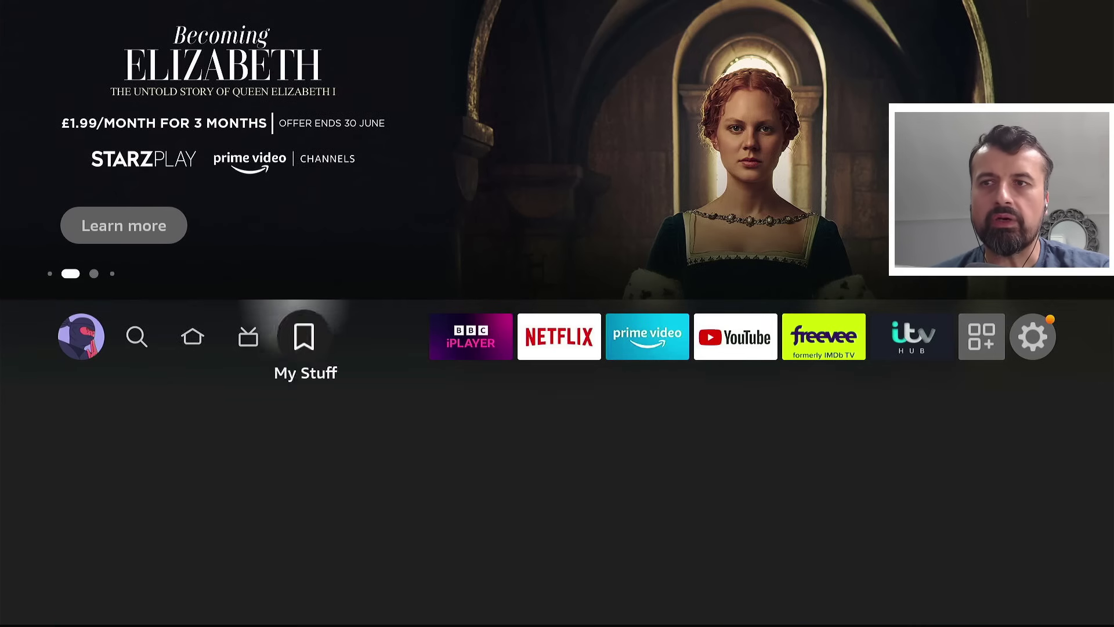
{"action": "key", "text": "Right"}
{"action": "key", "text": "Right"}
{"action": "key", "text": "Right"}
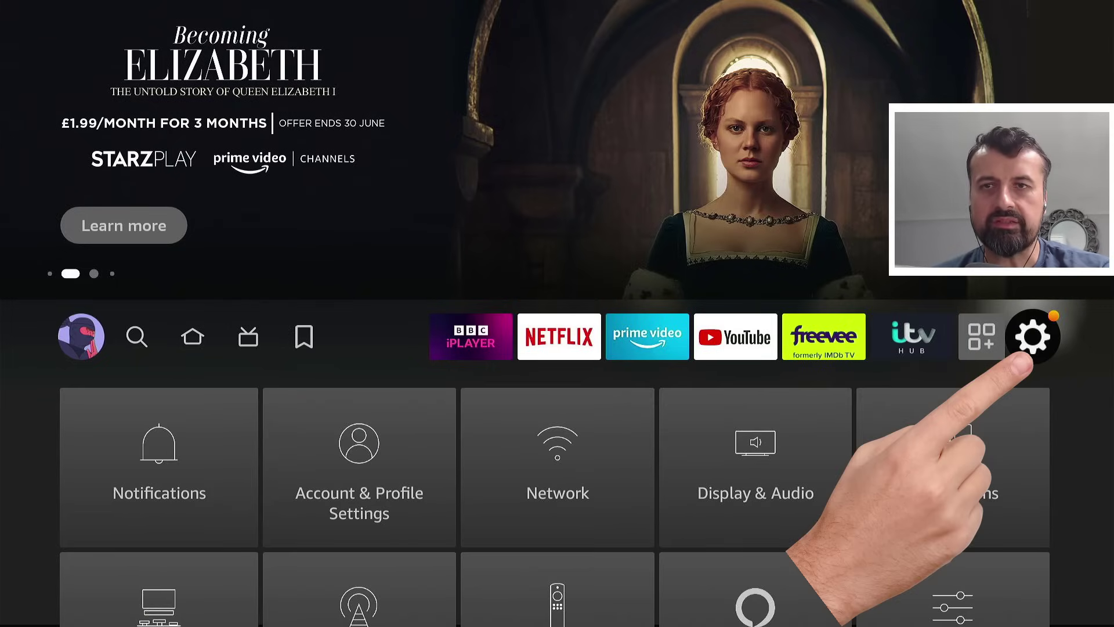
{"action": "key", "text": "Down"}
{"action": "key", "text": "Down"}
{"action": "key", "text": "Down"}
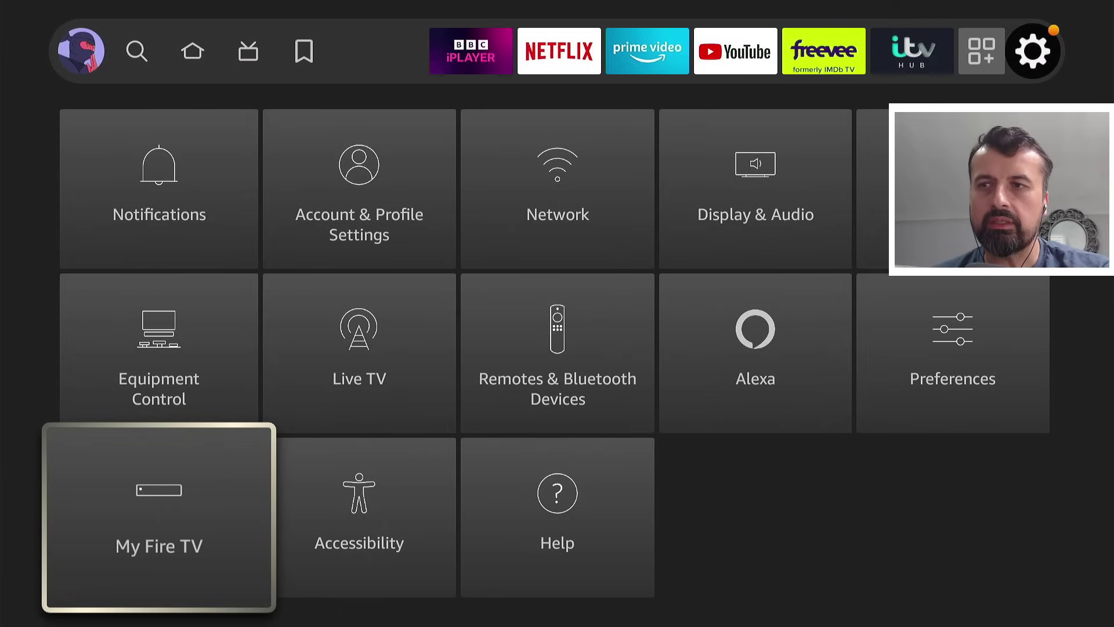
{"action": "key", "text": "Return"}
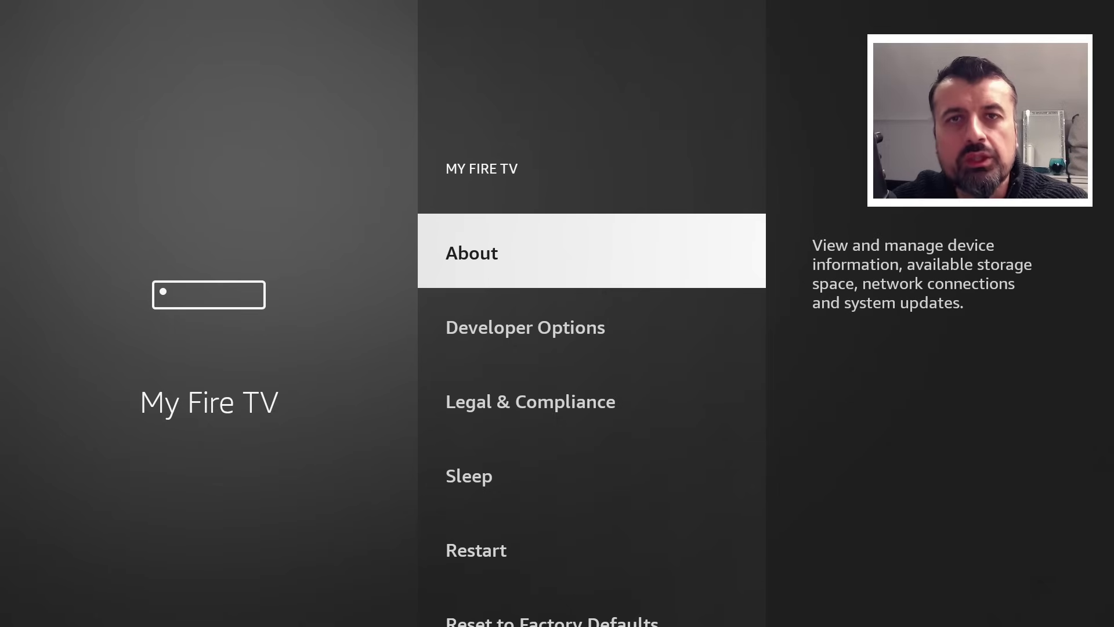
{"action": "key", "text": "Down"}
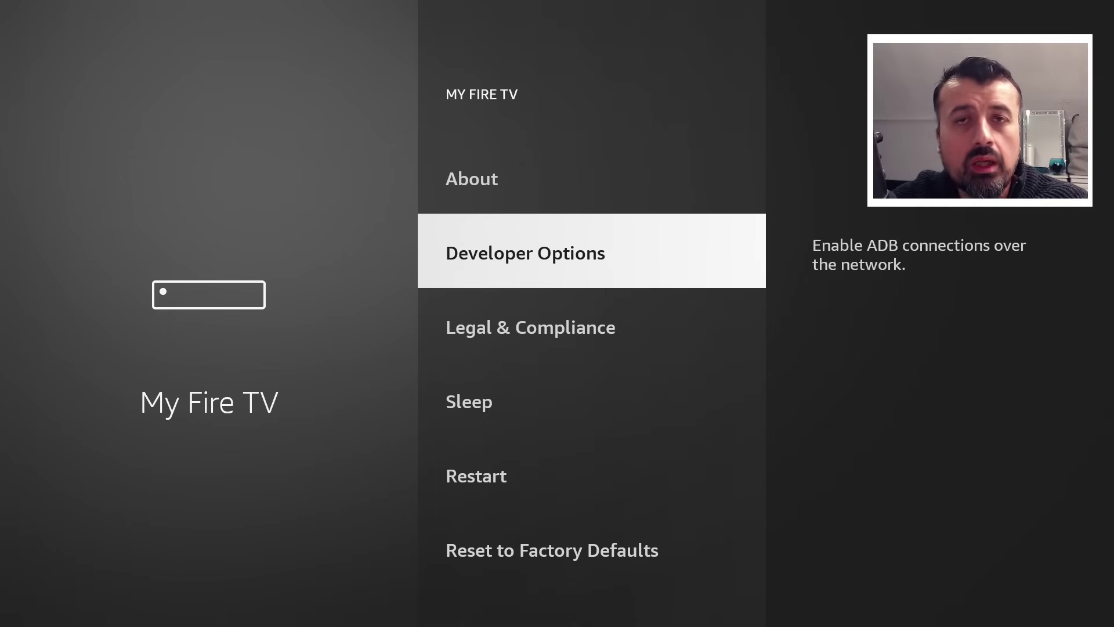
{"action": "key", "text": "Up"}
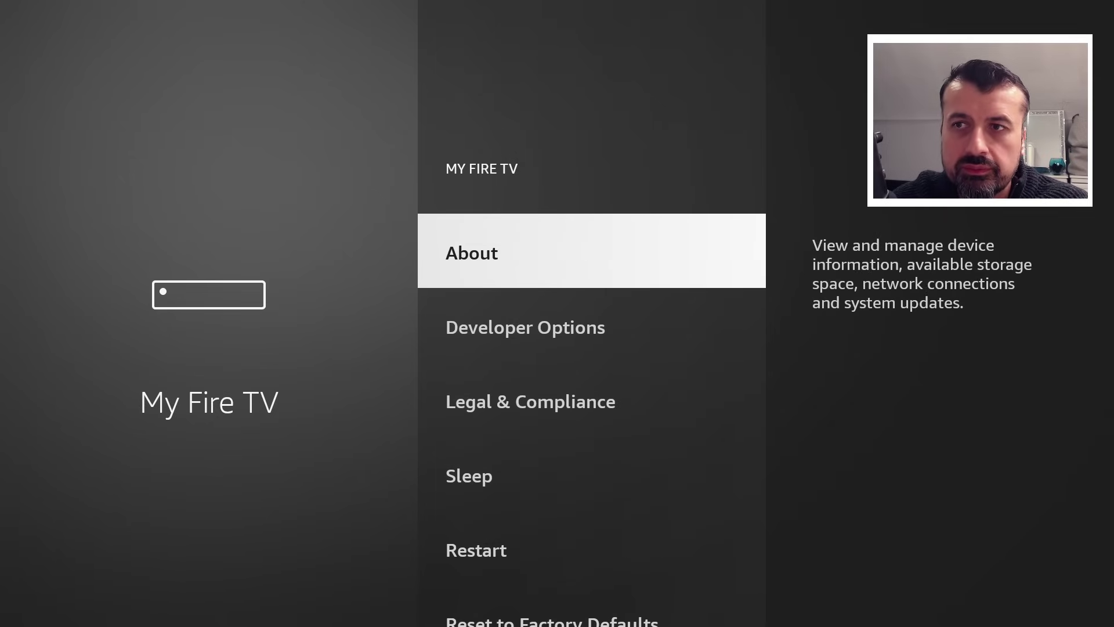
Step: In About, tap Fire TV Cube repeatedly to confirm developer mode, then return to Developer Options
{"action": "key", "text": "Return"}
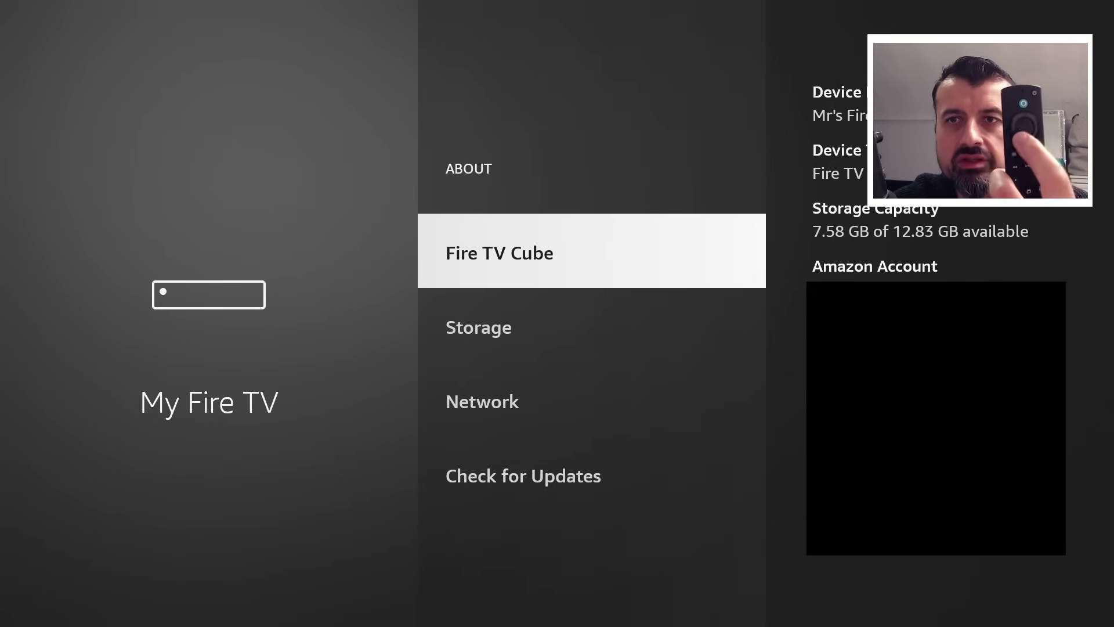
{"action": "key", "text": "Return"}
{"action": "key", "text": "Return"}
{"action": "key", "text": "Return"}
{"action": "key", "text": "Return"}
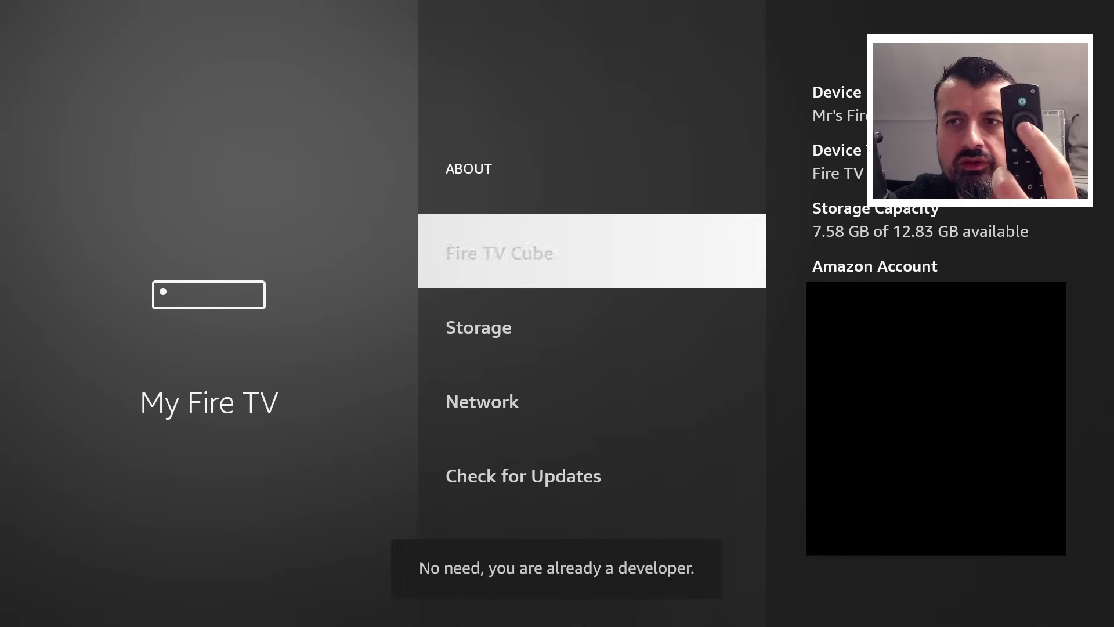
{"action": "key", "text": "Return"}
{"action": "key", "text": "Return"}
{"action": "key", "text": "Return"}
{"action": "key", "text": "Return"}
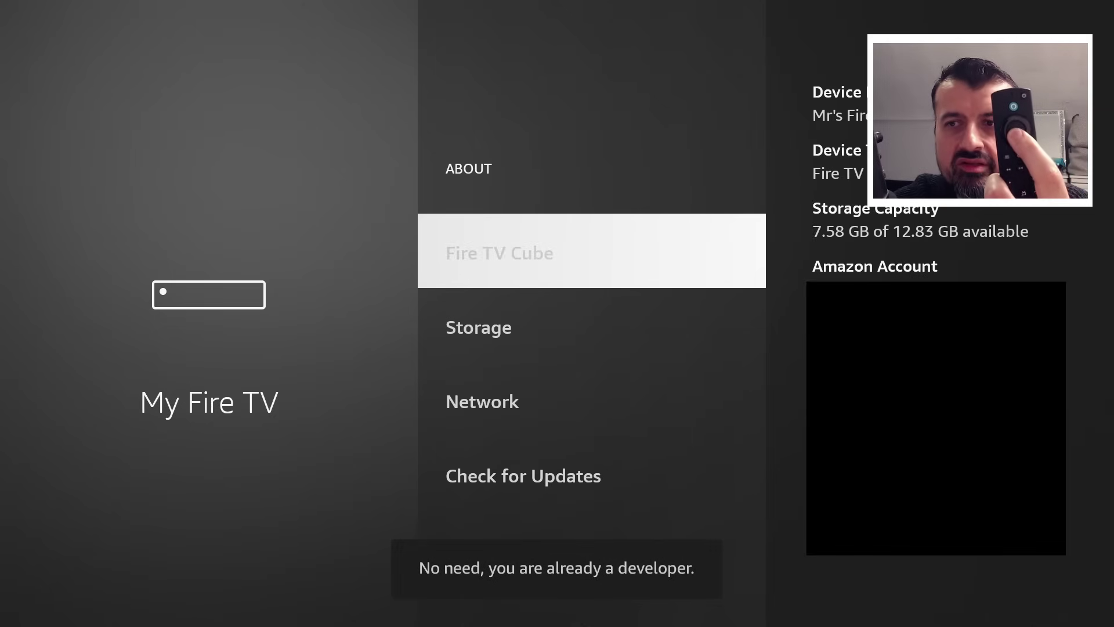
{"action": "key", "text": "Return"}
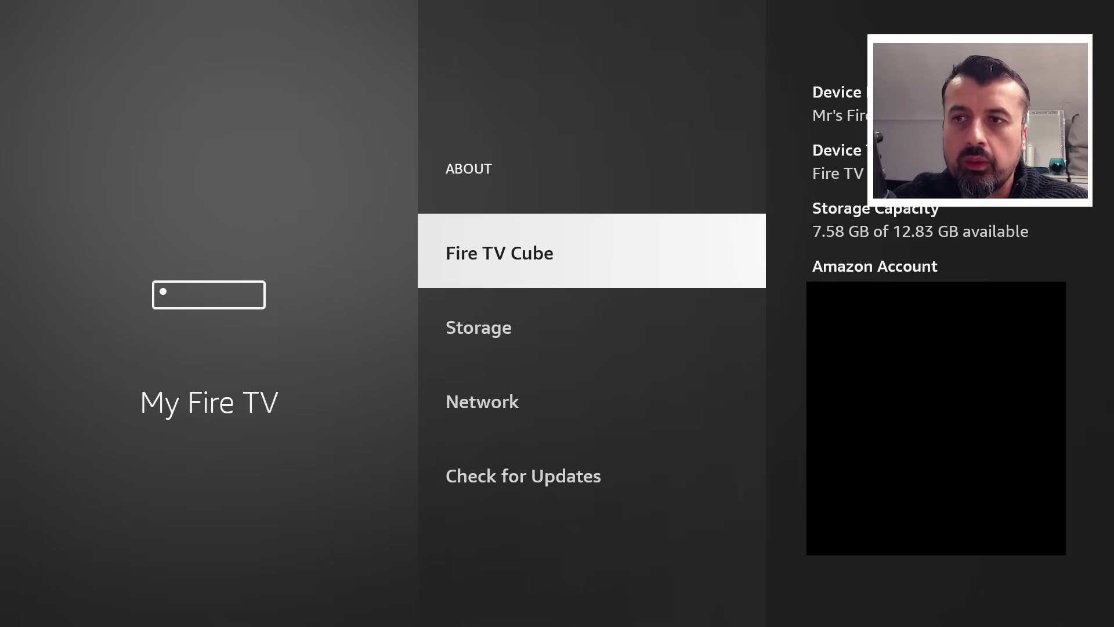
{"action": "key", "text": "Escape"}
{"action": "key", "text": "Down"}
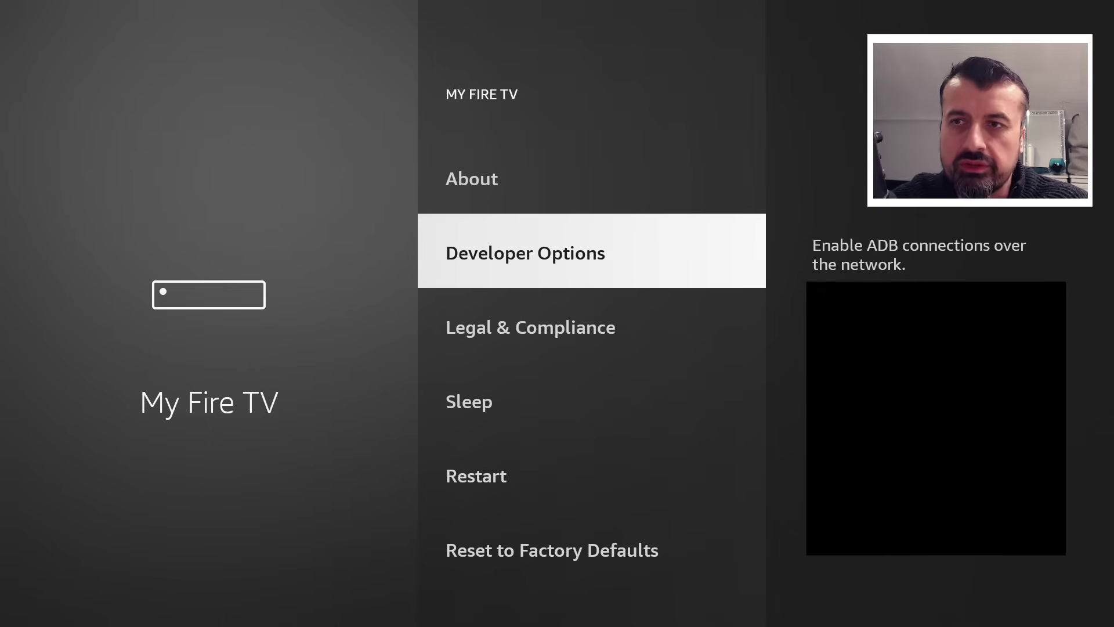
Step: Switch Downloader to ON under Developer Options > Install unknown apps
{"action": "key", "text": "Return"}
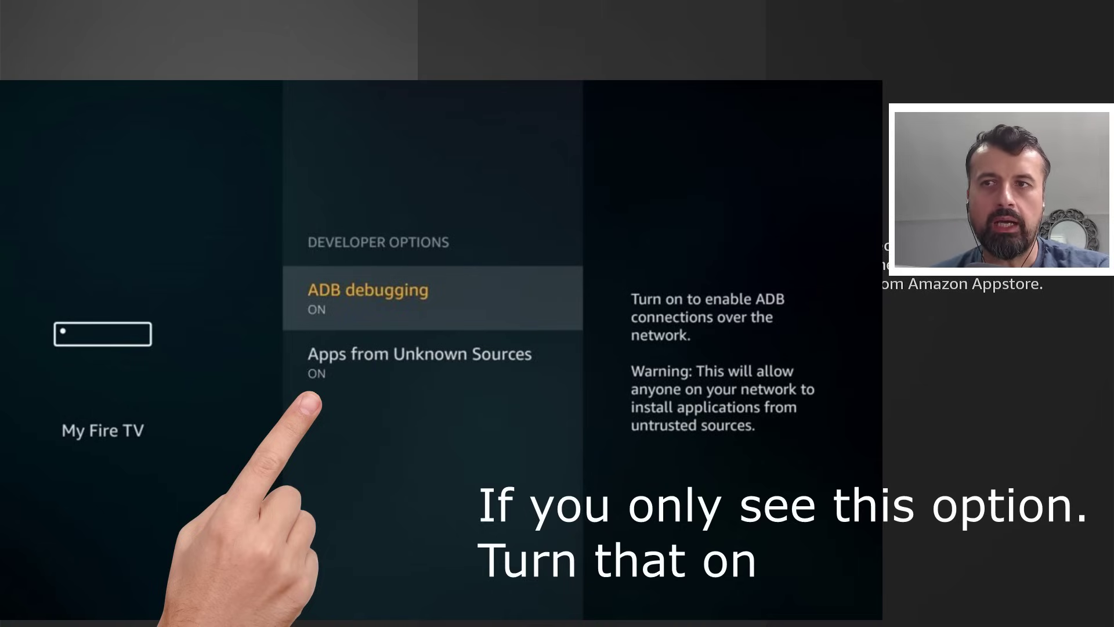
{"action": "key", "text": "Return"}
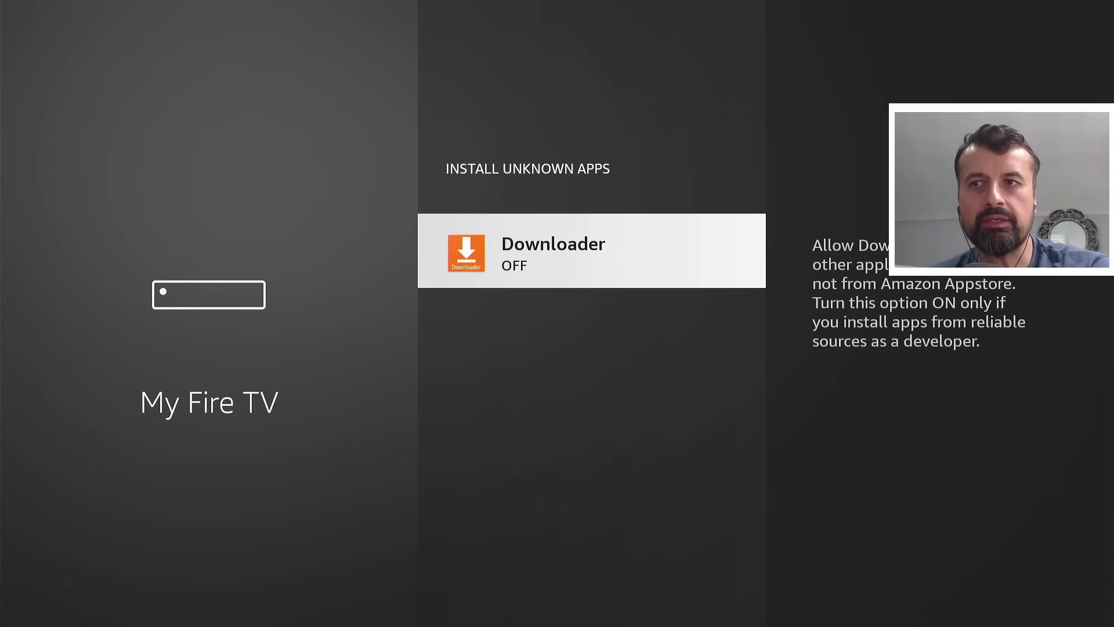
{"action": "key", "text": "Return"}
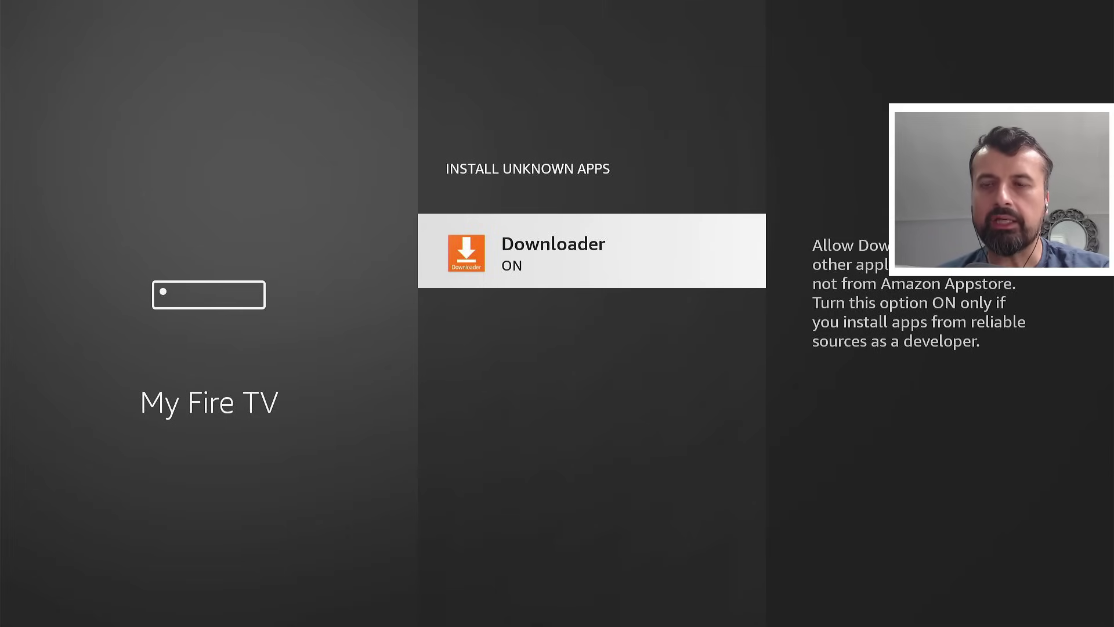
Step: Launch Downloader from the home screen's app row
{"action": "key", "text": "Home"}
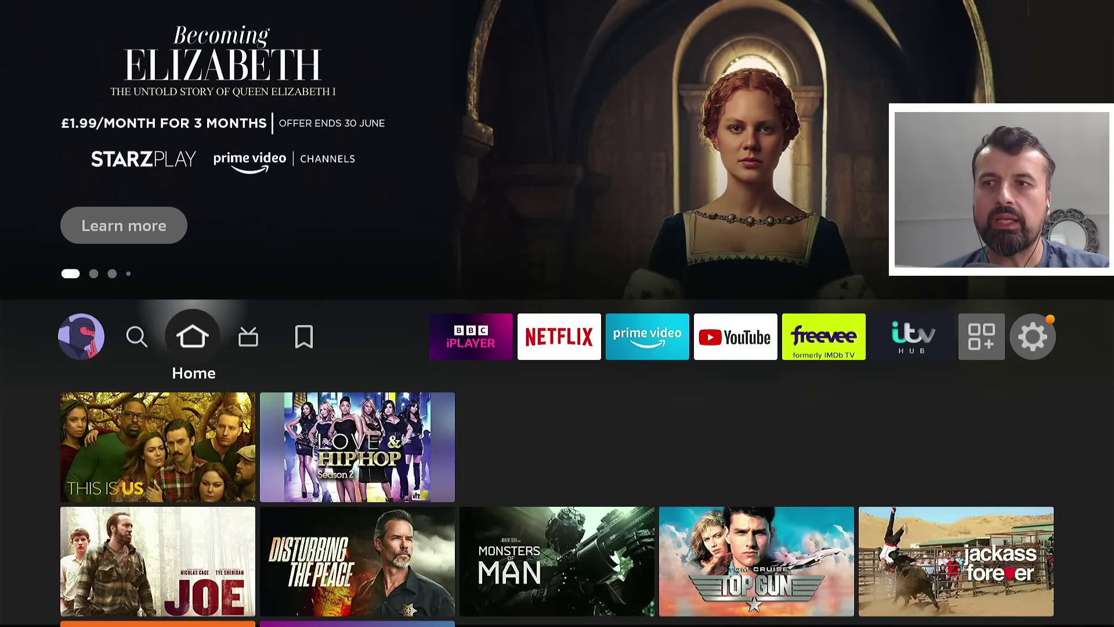
{"action": "key", "text": "Down"}
{"action": "key", "text": "Down"}
{"action": "key", "text": "Down"}
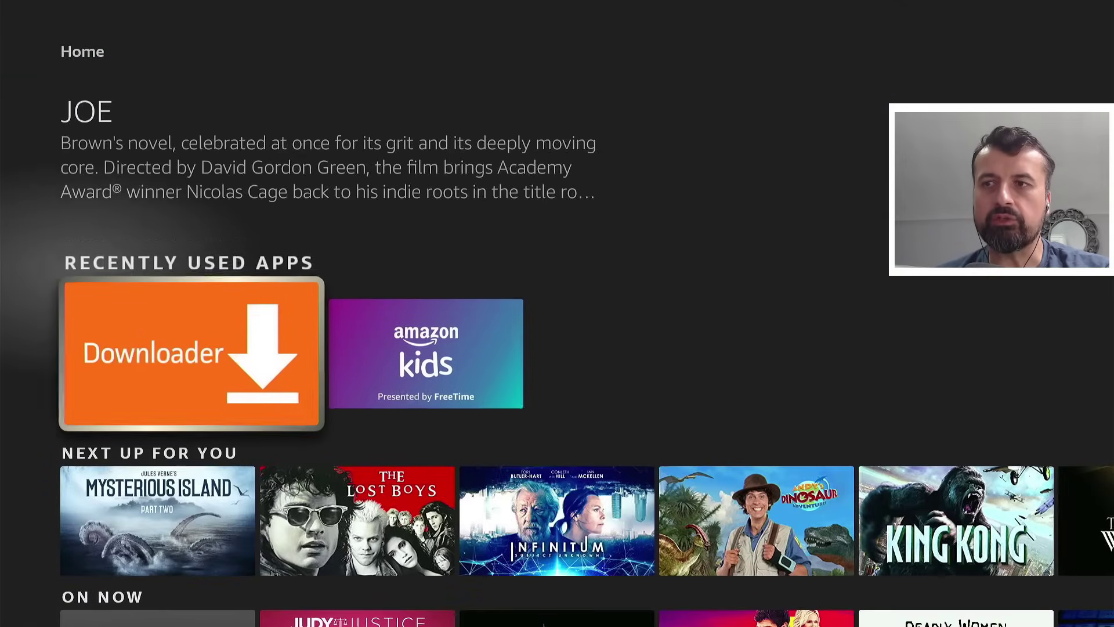
{"action": "key", "text": "Return"}
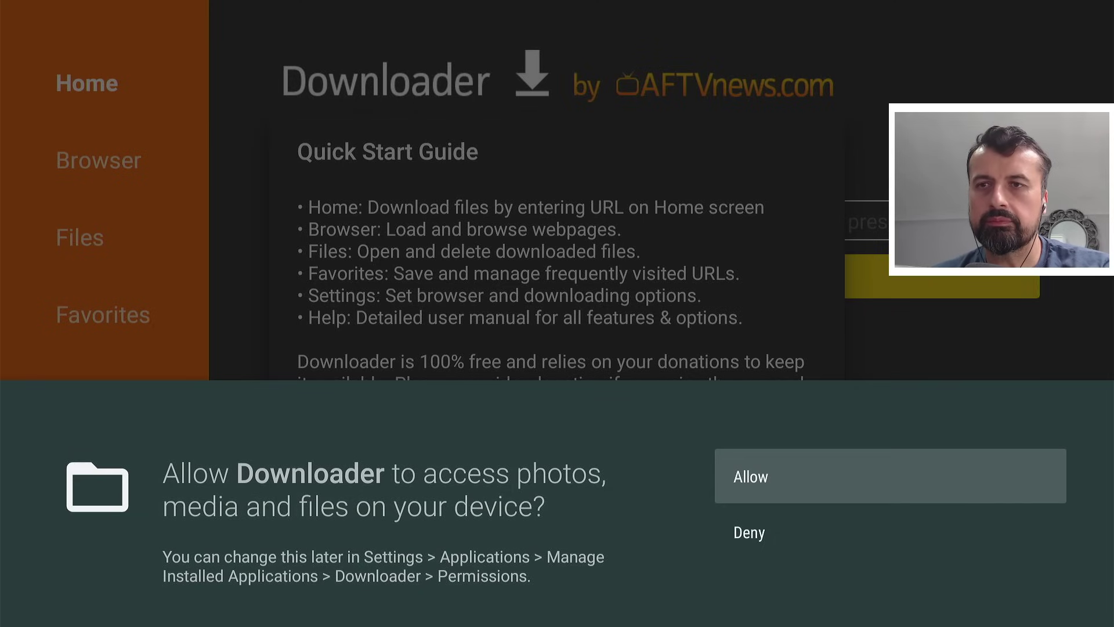
Step: Allow storage access, dismiss the Quick Start Guide and select the URL field
{"action": "key", "text": "Return"}
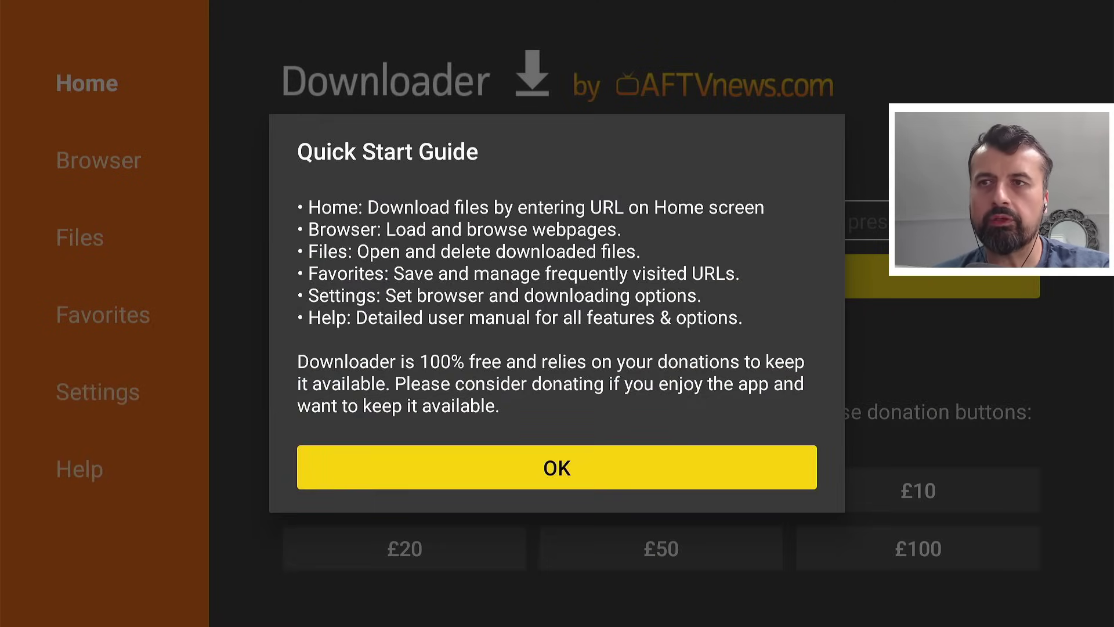
{"action": "key", "text": "Return"}
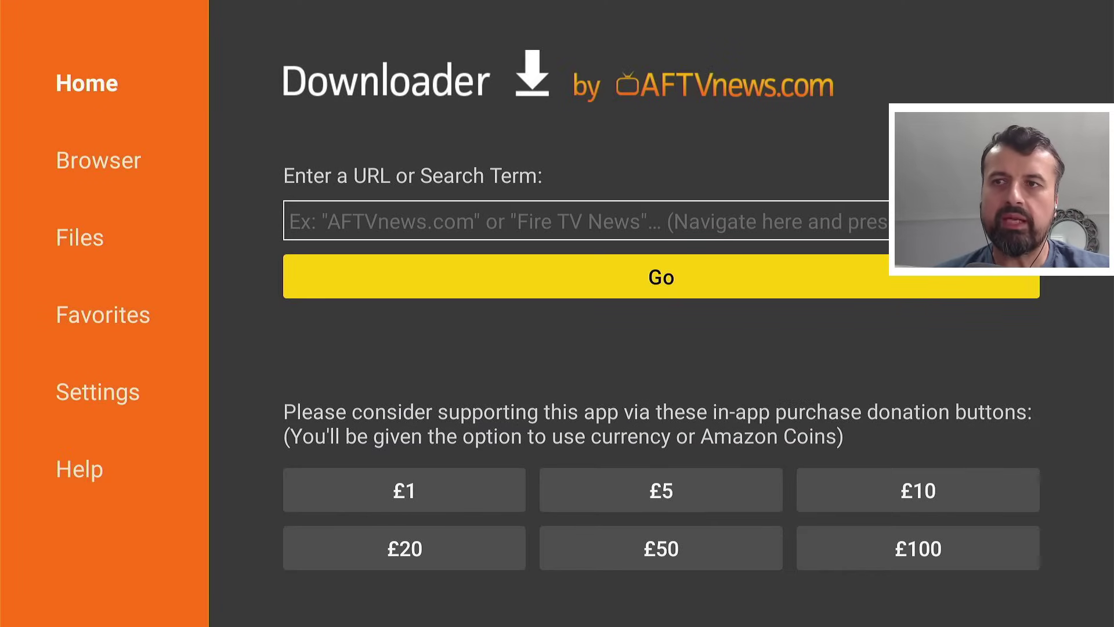
{"action": "key", "text": "Down"}
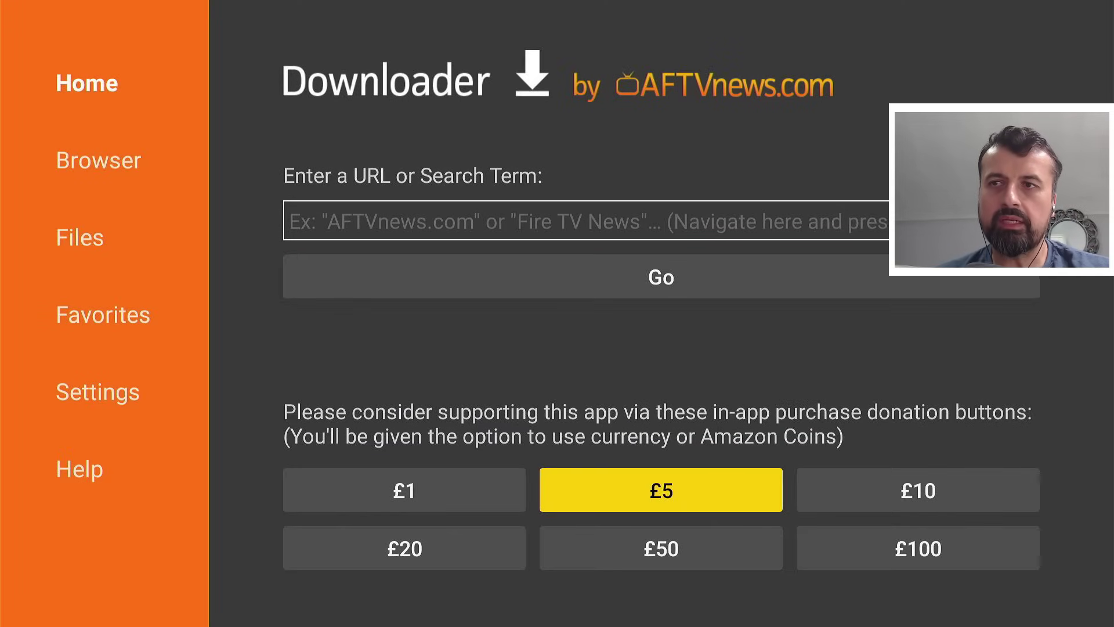
{"action": "key", "text": "Up"}
{"action": "key", "text": "Up"}
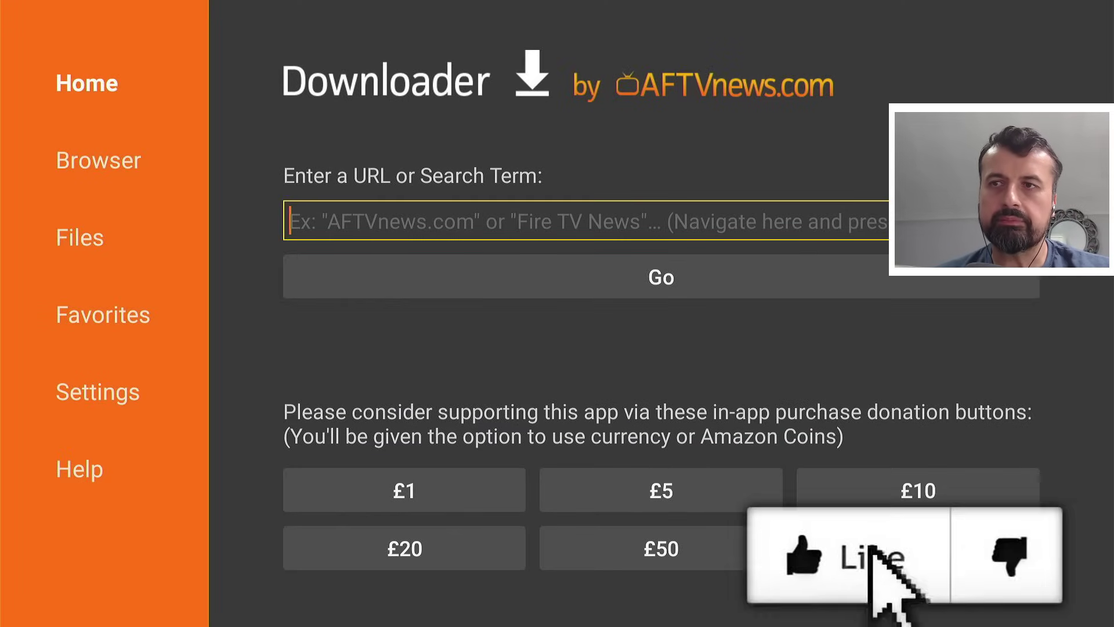
{"action": "key", "text": "Return"}
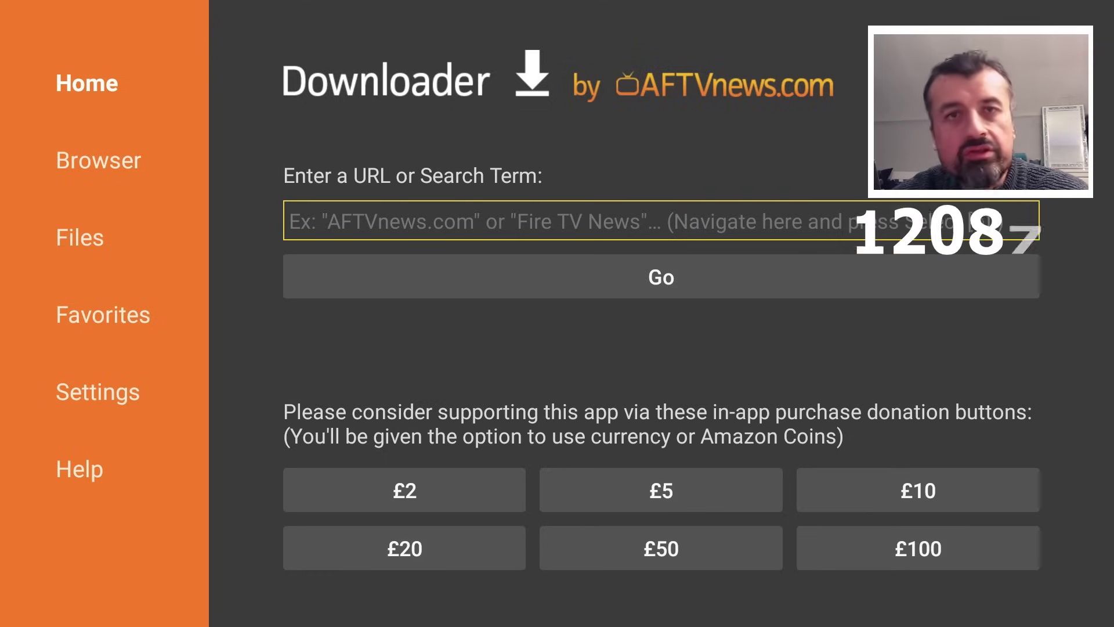
{"action": "key", "text": "Return"}
{"action": "key", "text": "Up"}
{"action": "type", "text": "1"}
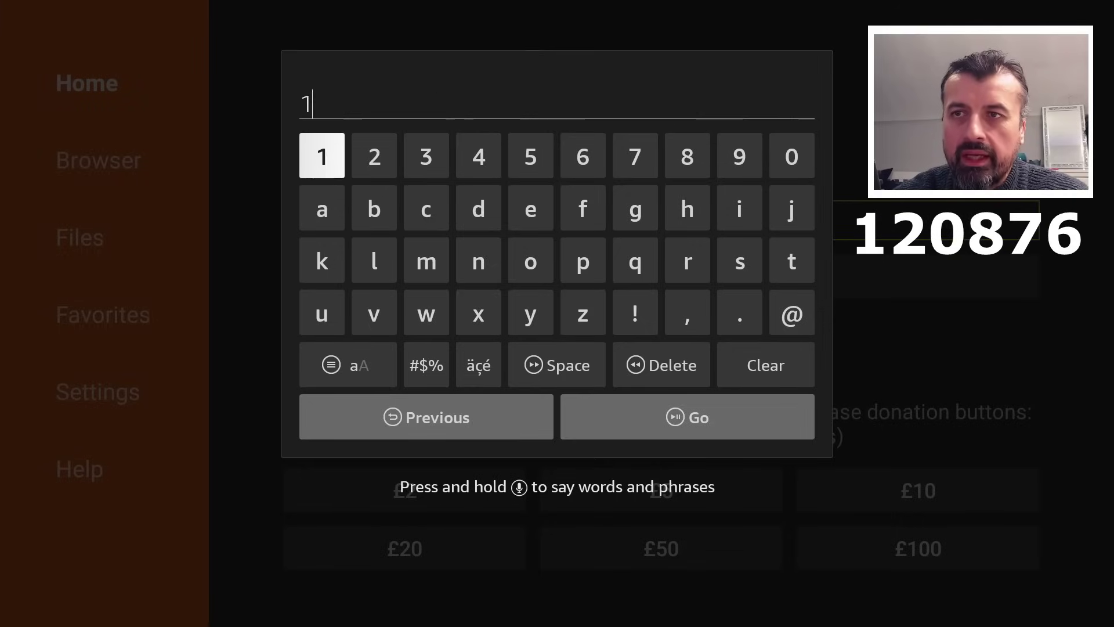
{"action": "key", "text": "Right"}
{"action": "type", "text": "2"}
{"action": "key", "text": "Left"}
{"action": "key", "text": "Left"}
{"action": "type", "text": "0"}
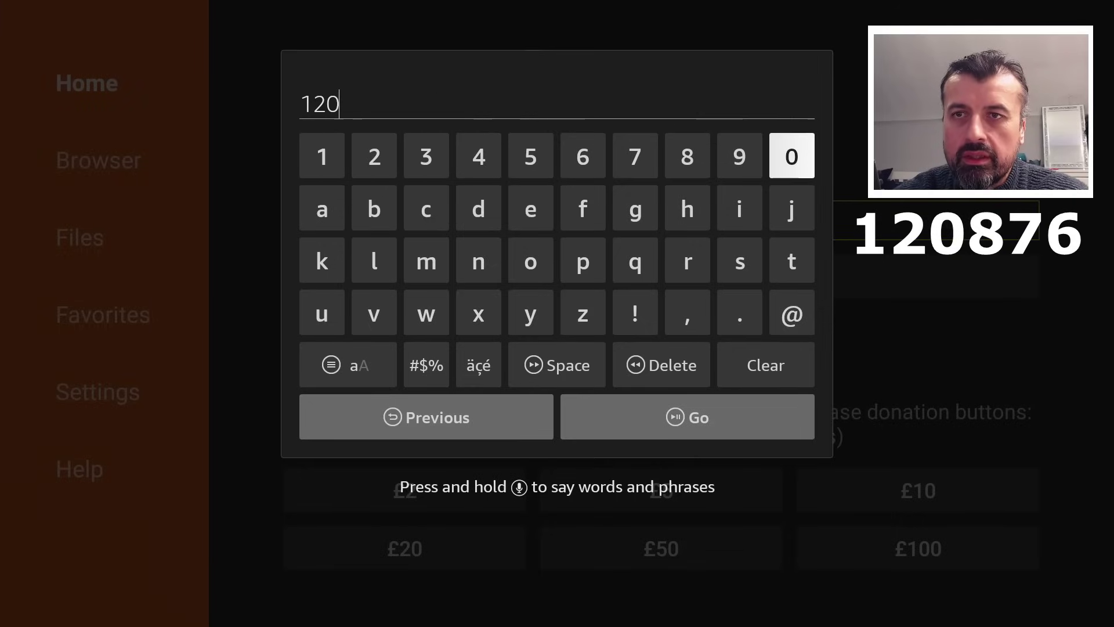
{"action": "key", "text": "Left"}
{"action": "key", "text": "Left"}
{"action": "type", "text": "8"}
{"action": "key", "text": "Left"}
{"action": "type", "text": "7"}
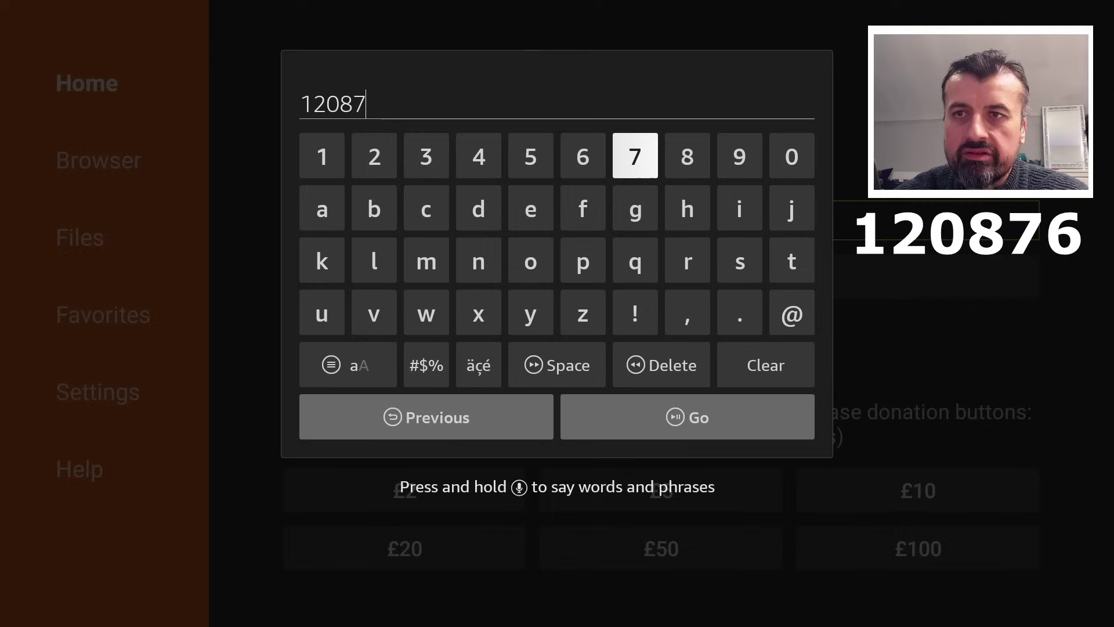
{"action": "key", "text": "Left"}
{"action": "key", "text": "Down"}
{"action": "key", "text": "Down"}
{"action": "key", "text": "Up"}
{"action": "key", "text": "Up"}
{"action": "type", "text": "6"}
{"action": "key", "text": "Down"}
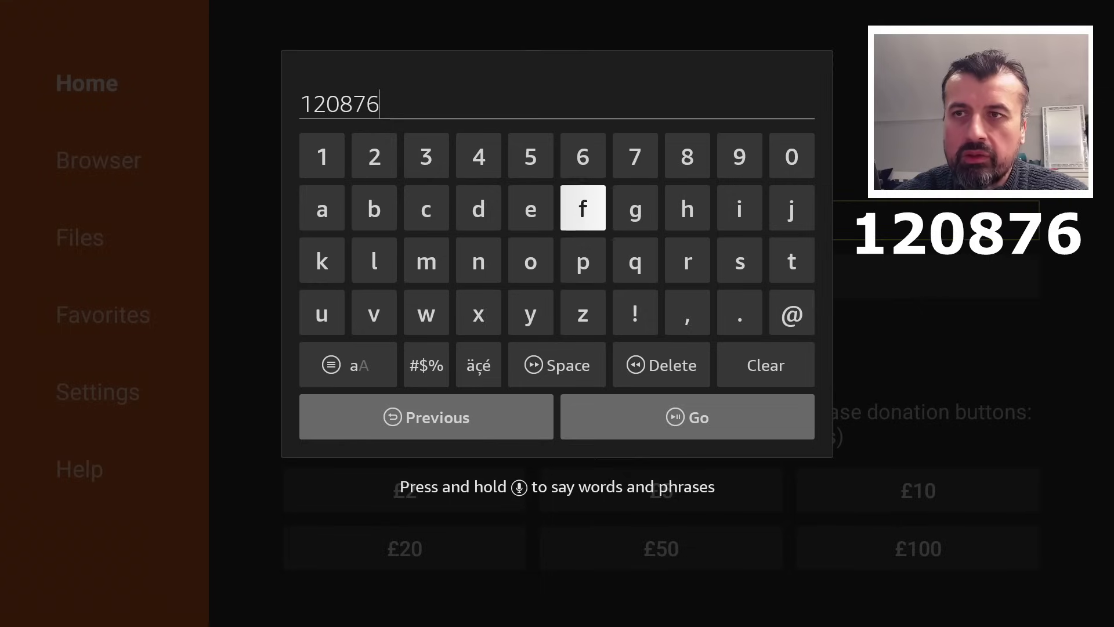
{"action": "key", "text": "Down"}
{"action": "key", "text": "Down"}
{"action": "key", "text": "Down"}
{"action": "key", "text": "Return"}
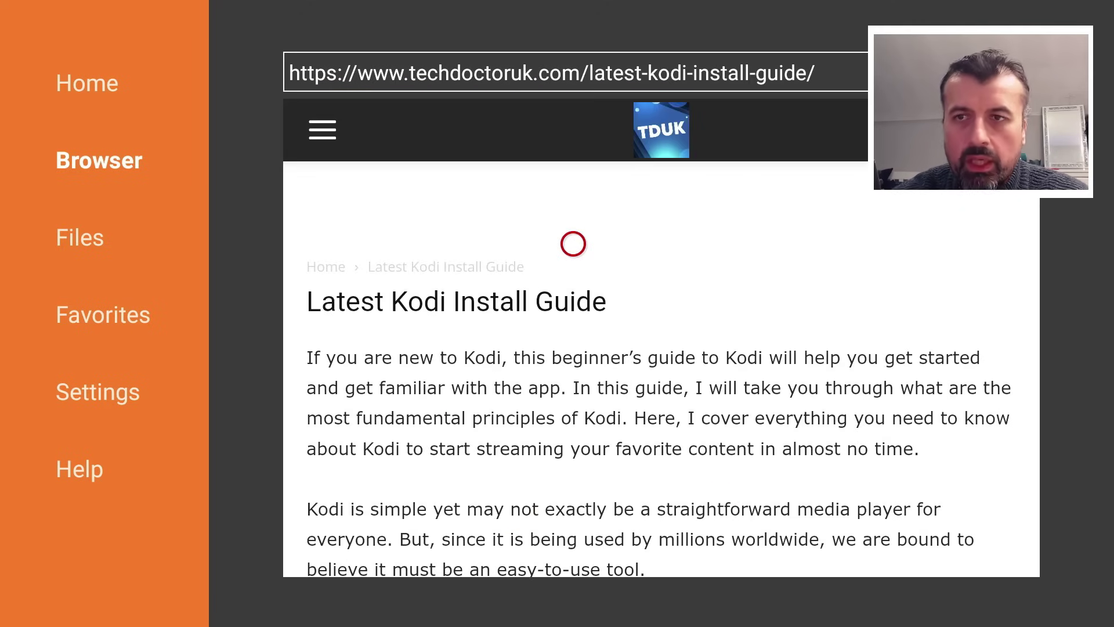
Step: Scroll down the guide to the Software Needed section listing the Kodi 20.3 Nexus links
{"action": "scroll", "coordinate": [403, 456], "scroll_direction": "down", "scroll_amount": 5}
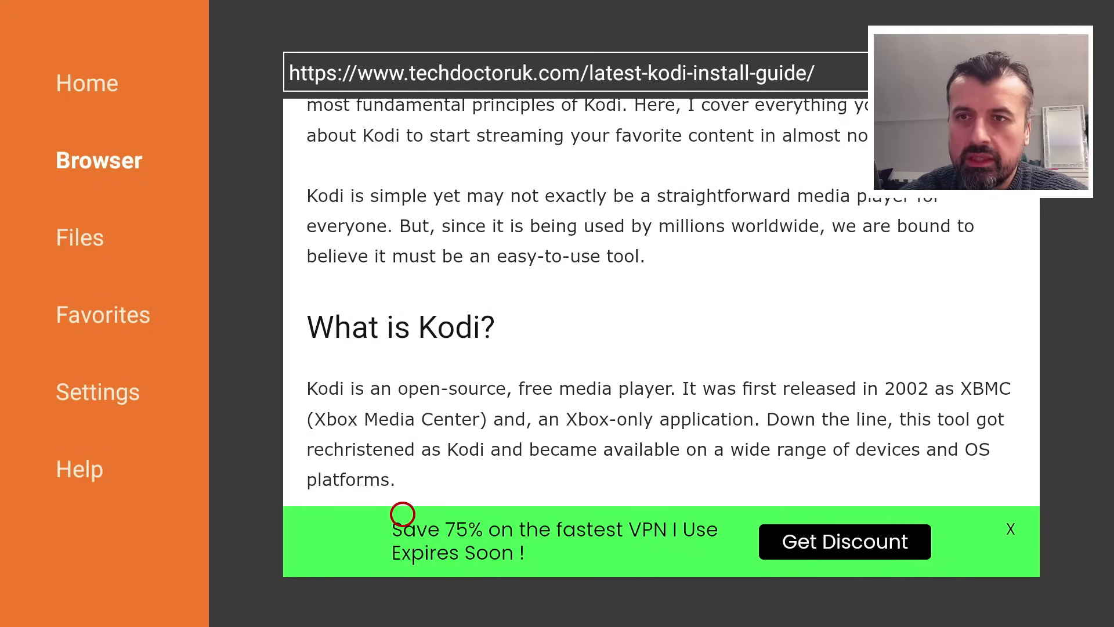
{"action": "scroll", "coordinate": [403, 553], "scroll_direction": "down", "scroll_amount": 1}
{"action": "scroll", "coordinate": [402, 553], "scroll_direction": "down", "scroll_amount": 3}
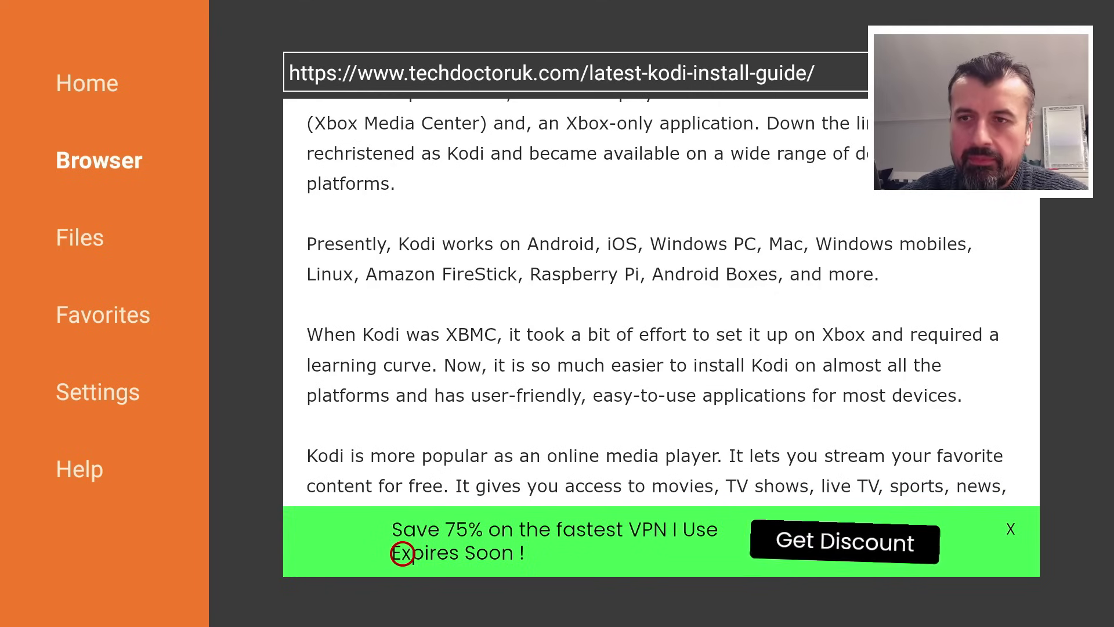
{"action": "scroll", "coordinate": [403, 553], "scroll_direction": "down", "scroll_amount": 3}
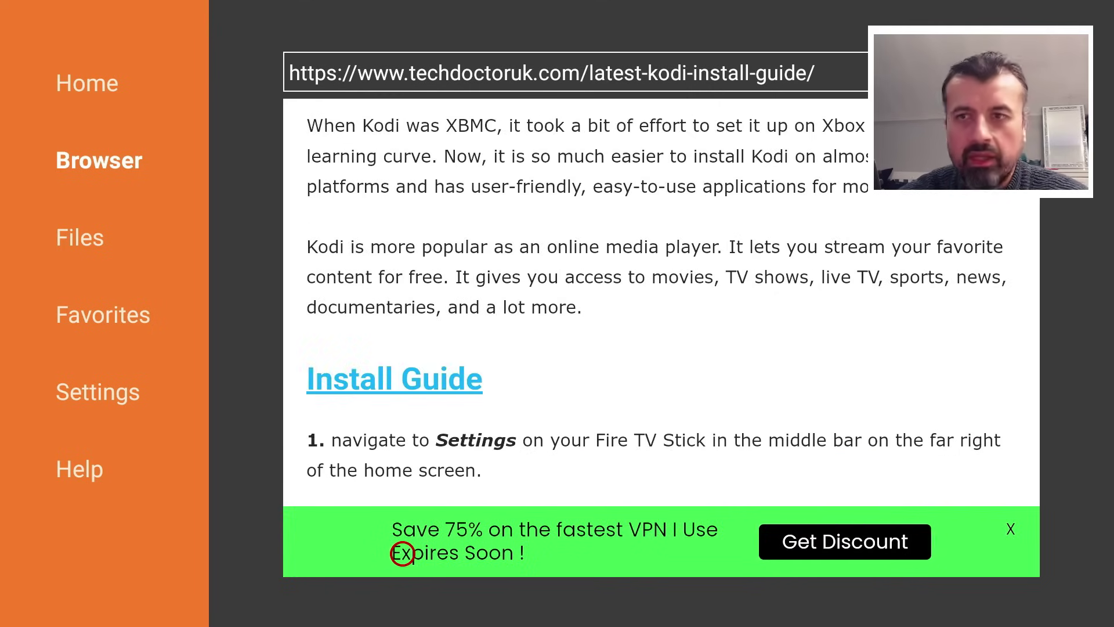
{"action": "scroll", "coordinate": [403, 553], "scroll_direction": "down", "scroll_amount": 10}
{"action": "scroll", "coordinate": [402, 553], "scroll_direction": "down", "scroll_amount": 5}
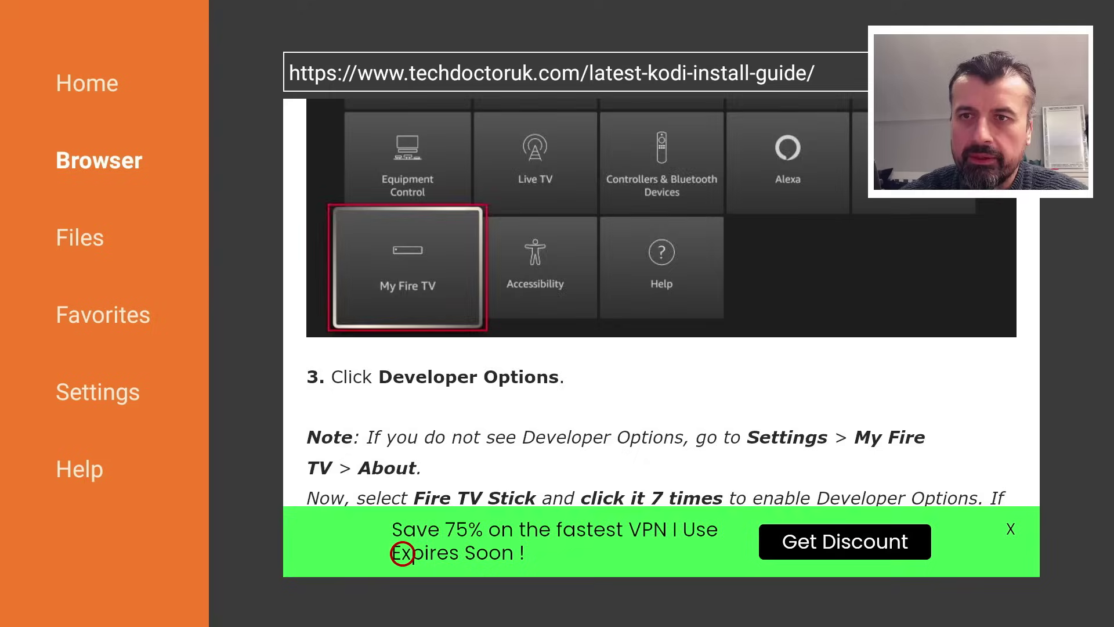
{"action": "scroll", "coordinate": [403, 553], "scroll_direction": "down", "scroll_amount": 6}
{"action": "scroll", "coordinate": [403, 553], "scroll_direction": "down", "scroll_amount": 12}
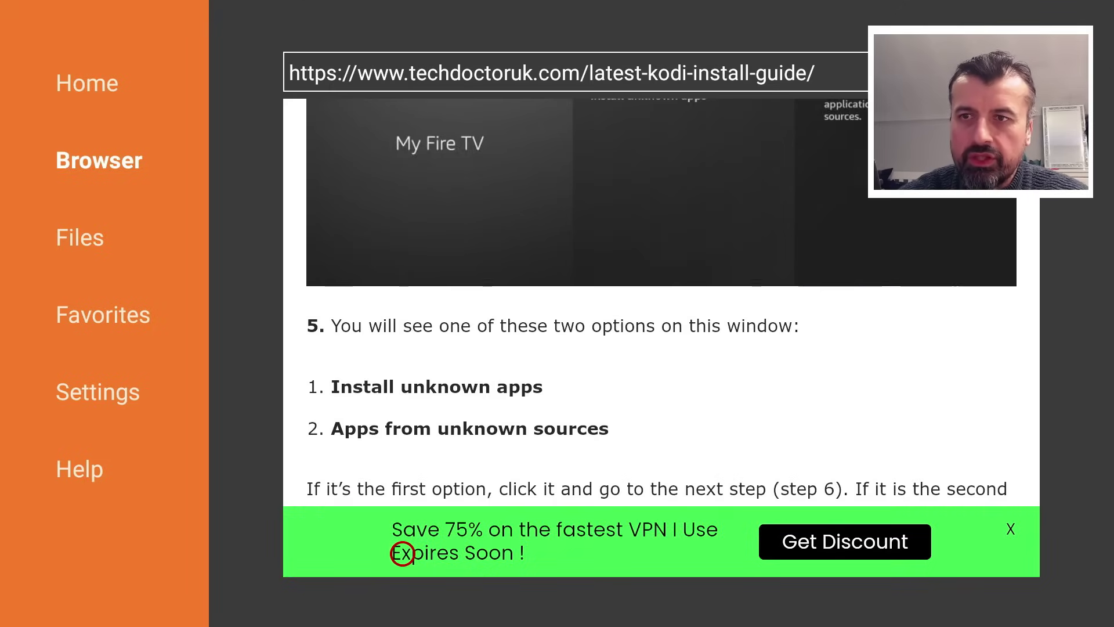
{"action": "scroll", "coordinate": [403, 553], "scroll_direction": "down", "scroll_amount": 4}
{"action": "scroll", "coordinate": [403, 553], "scroll_direction": "down", "scroll_amount": 12}
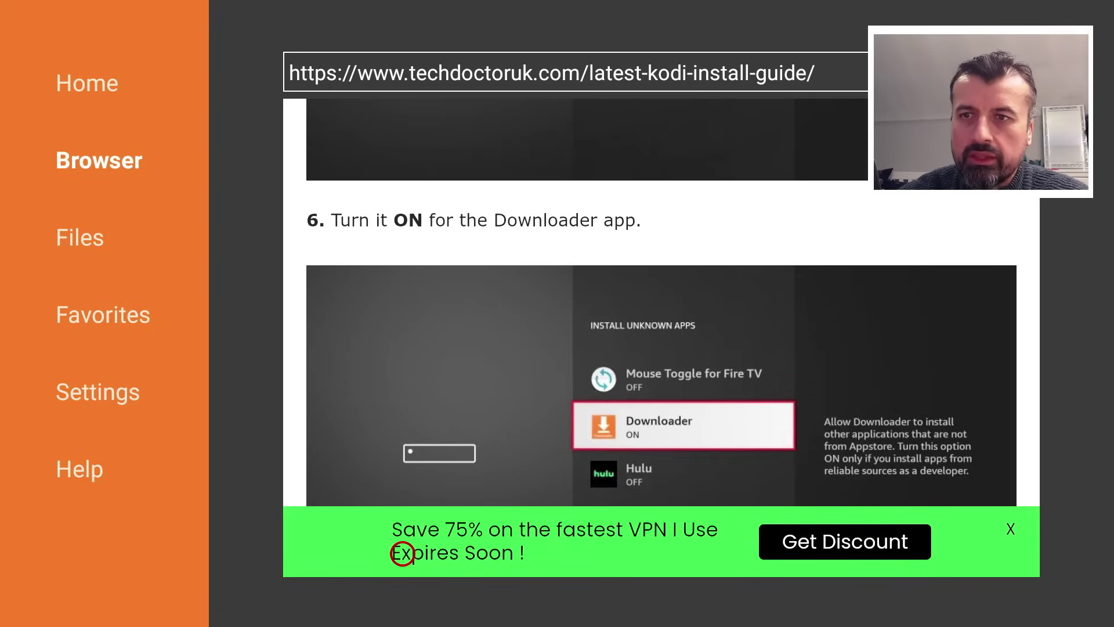
{"action": "scroll", "coordinate": [403, 553], "scroll_direction": "down", "scroll_amount": 15}
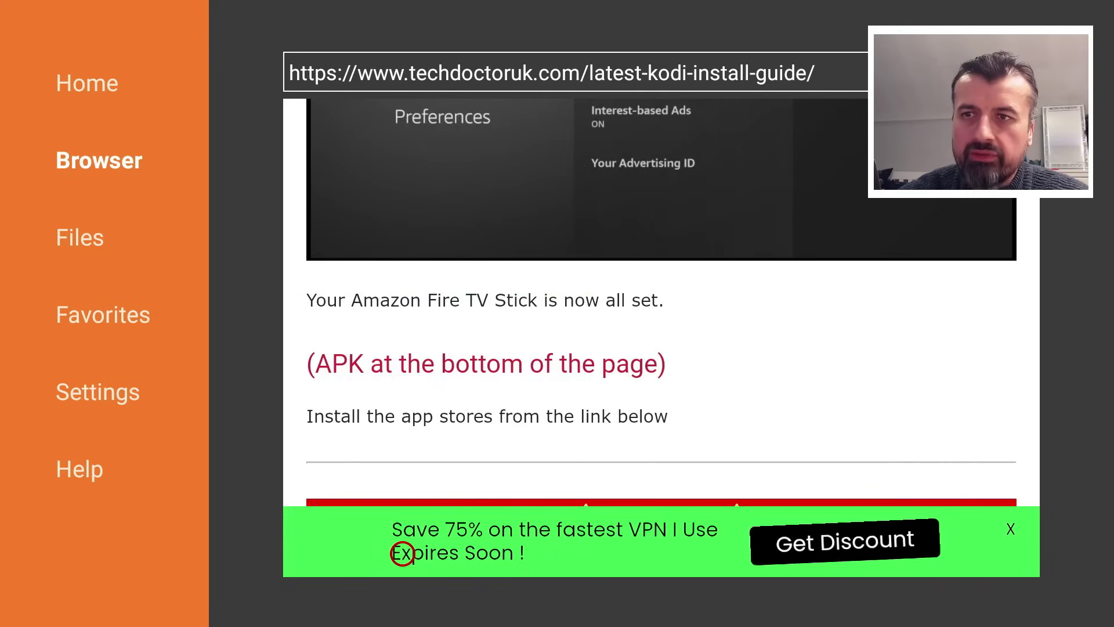
{"action": "scroll", "coordinate": [403, 553], "scroll_direction": "down", "scroll_amount": 3}
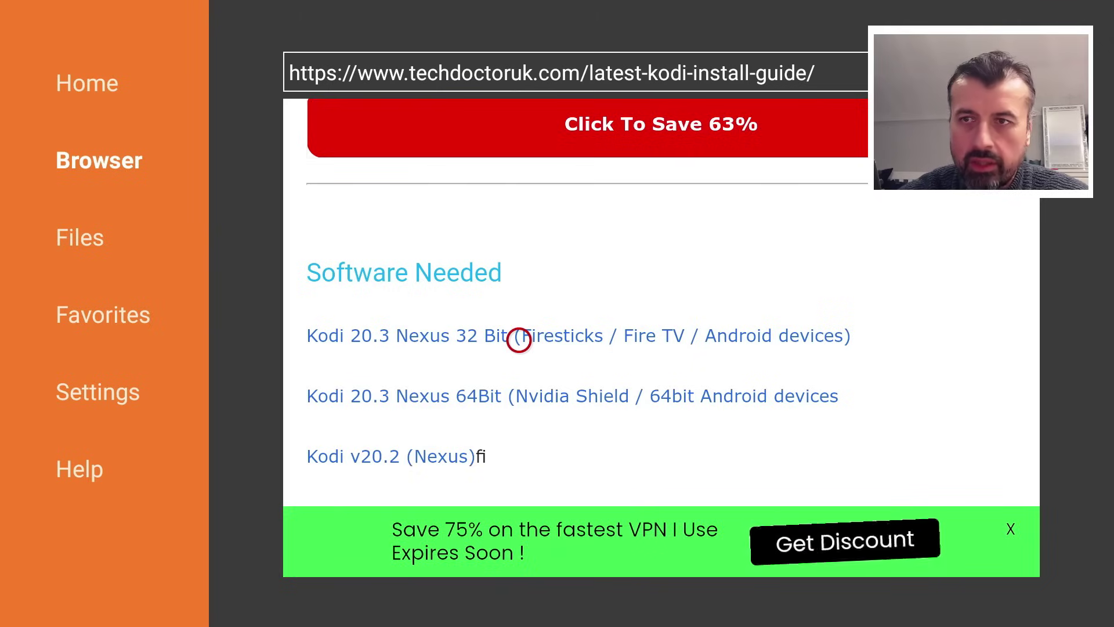
Step: Download the 71.9 MB Kodi 20.3 Nexus 32 Bit file and choose Install
{"action": "left_click", "coordinate": [519, 340]}
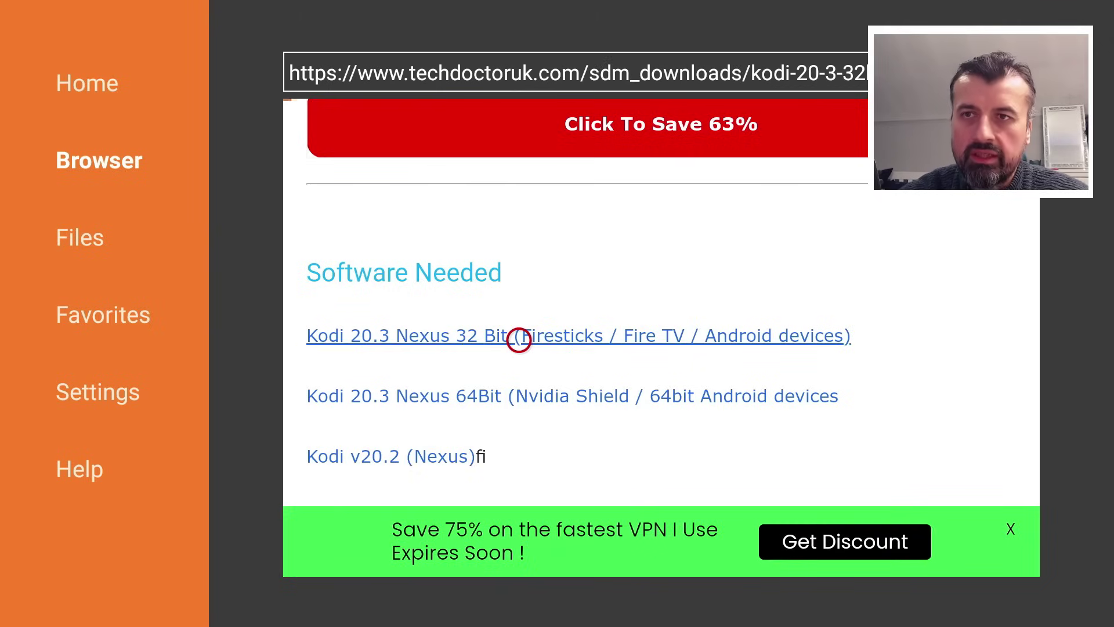
{"action": "left_click", "coordinate": [344, 400]}
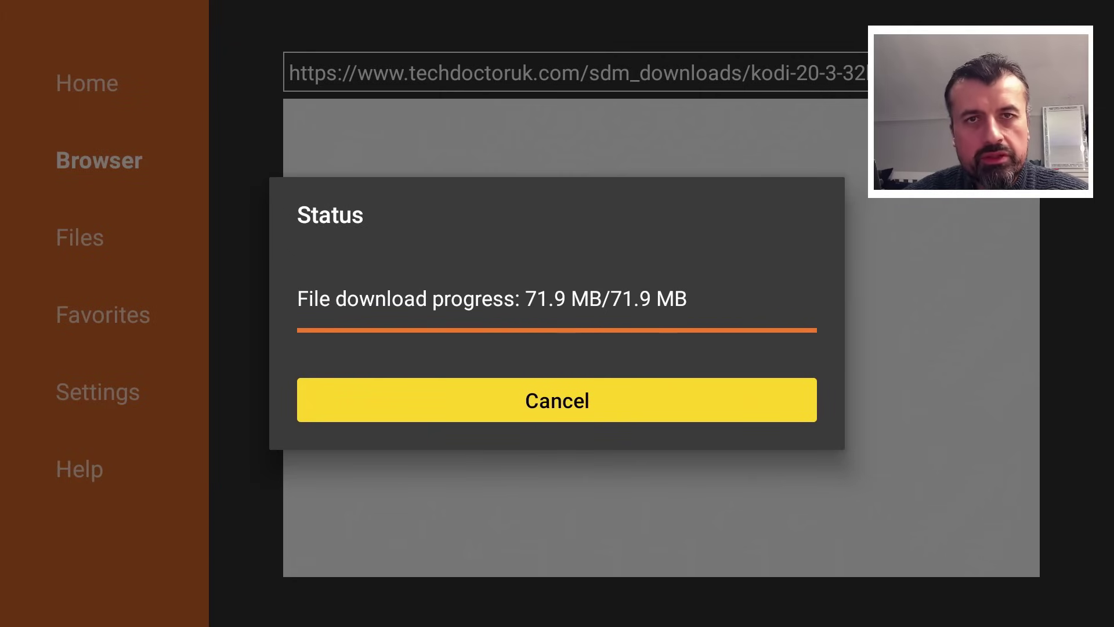
{"action": "key", "text": "Return"}
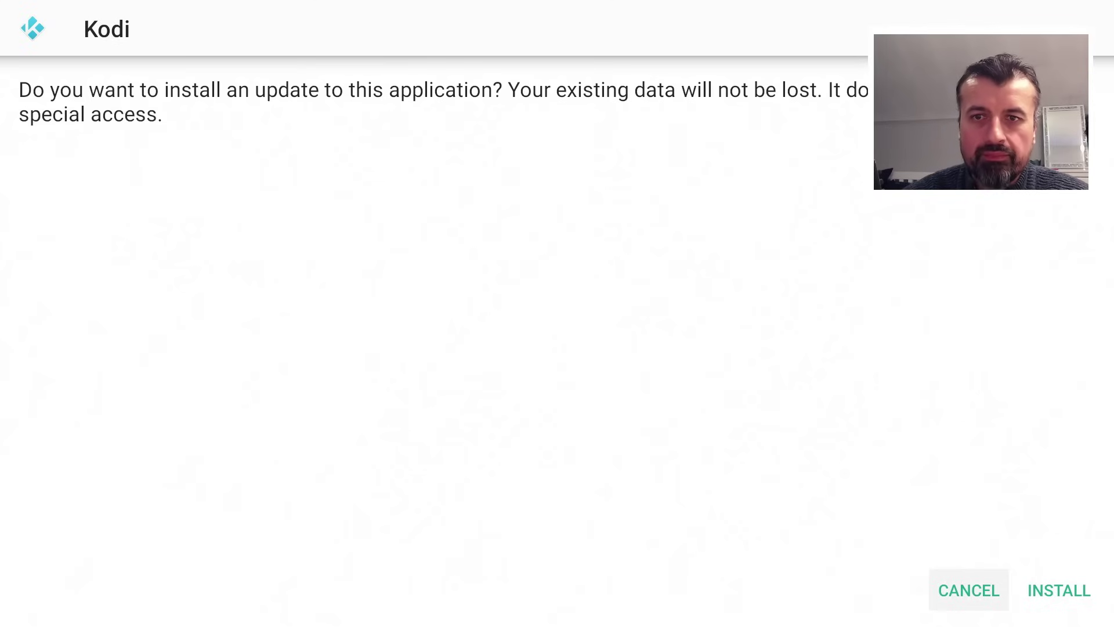
Step: Install the Kodi update, then delete kodi-20.3-Nexus-armeabi-v7a.apk from Downloader
{"action": "key", "text": "Right"}
{"action": "key", "text": "Return"}
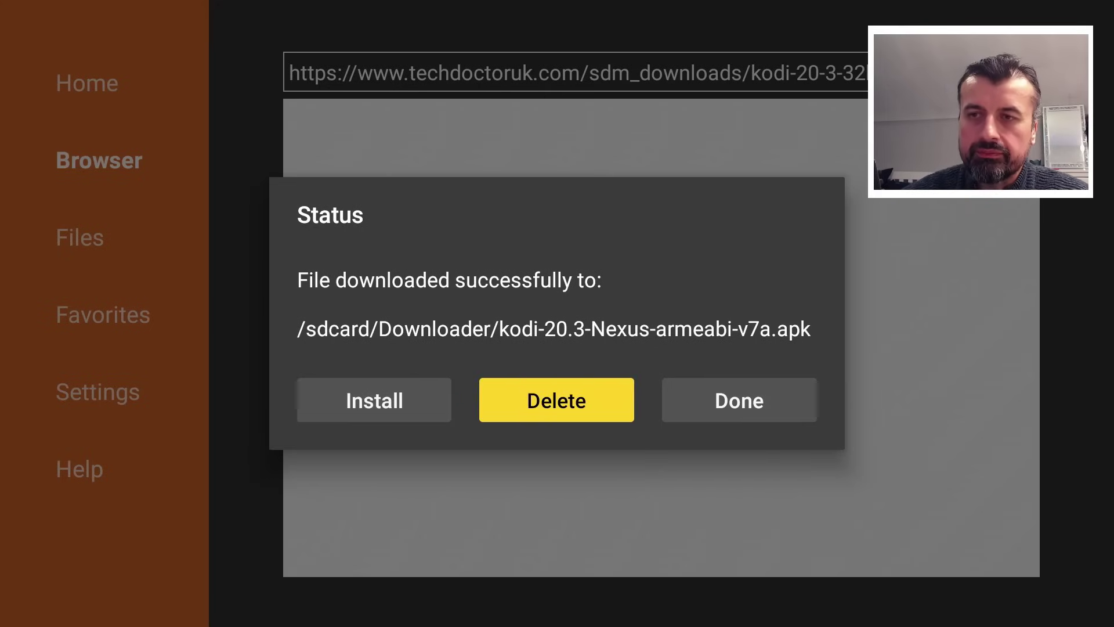
{"action": "key", "text": "Return"}
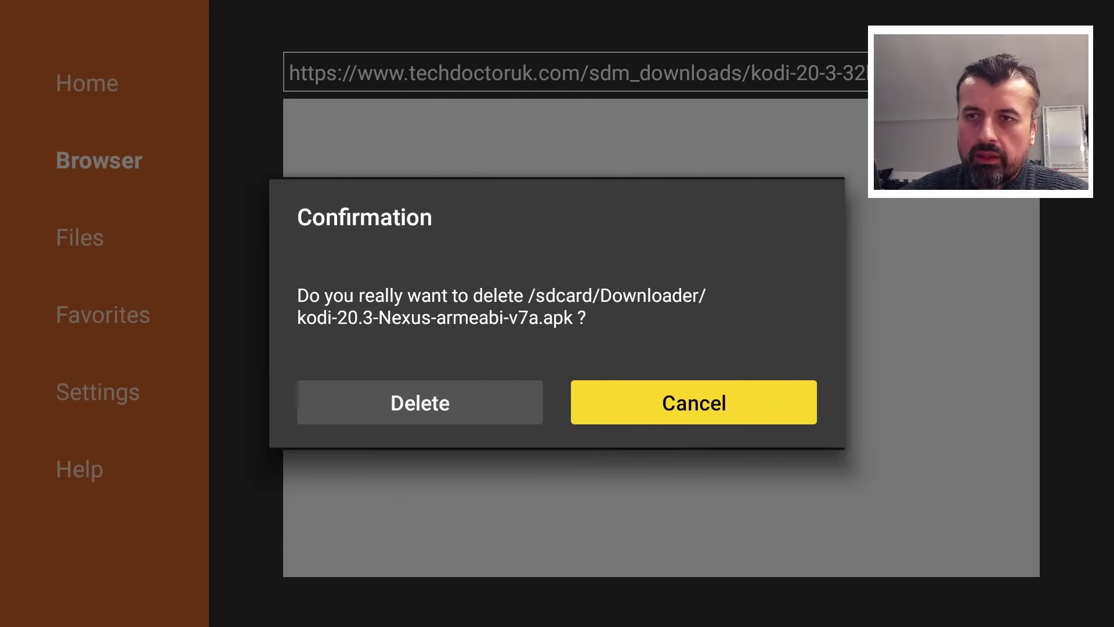
{"action": "key", "text": "Left"}
{"action": "key", "text": "Return"}
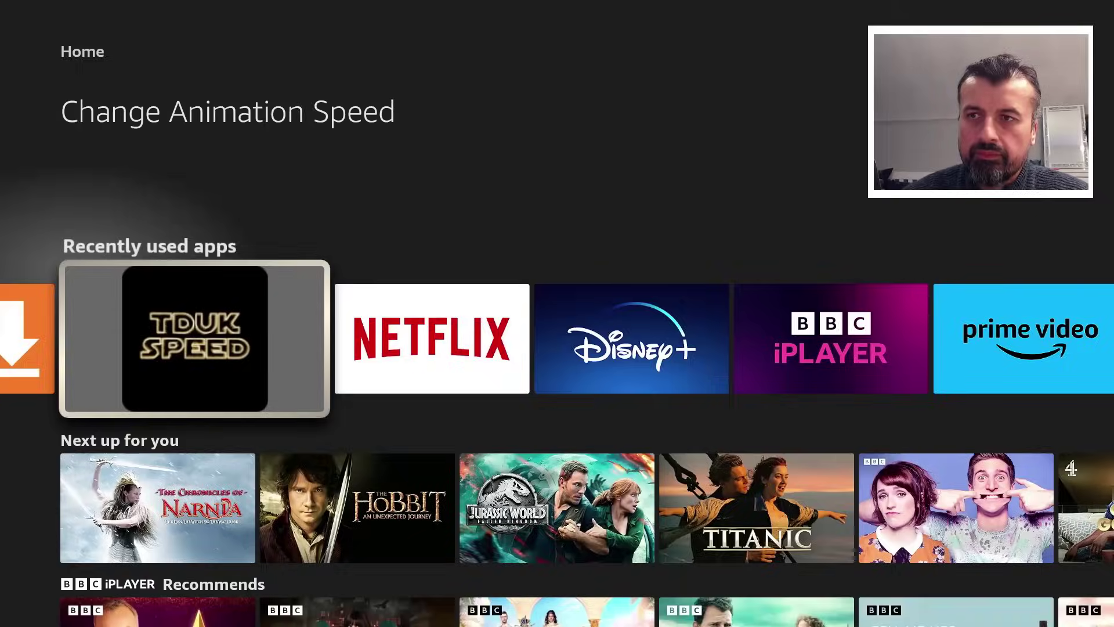
Step: From Home, navigate the Your Apps & Channels grid to the Kodi tile
{"action": "key", "text": "Home"}
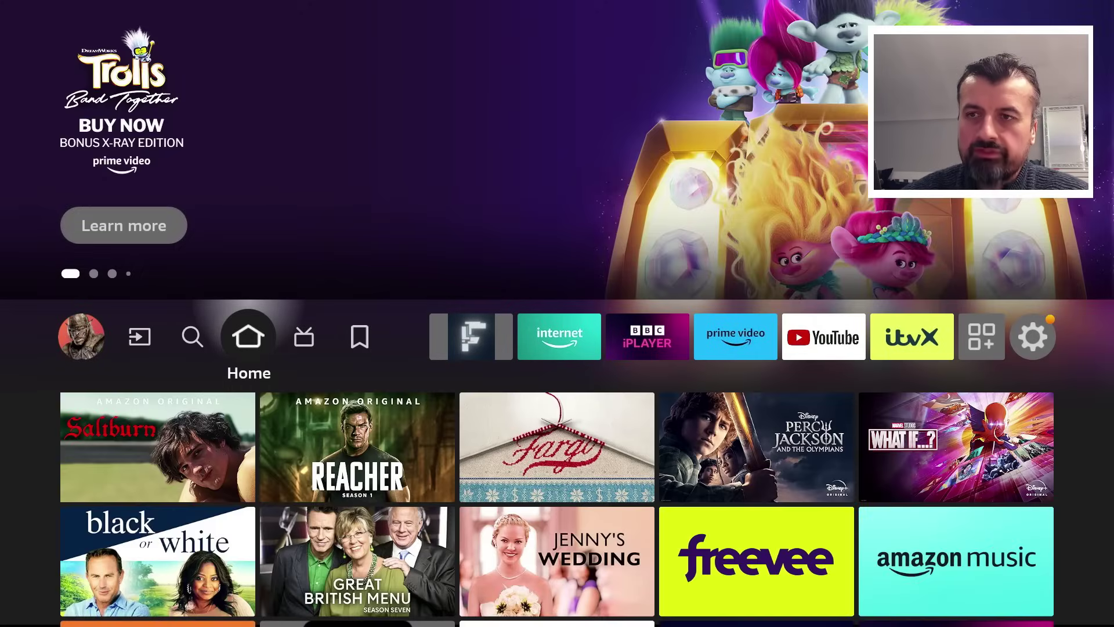
{"action": "key", "text": "Left"}
{"action": "key", "text": "Left"}
{"action": "key", "text": "Left"}
{"action": "key", "text": "Left"}
{"action": "key", "text": "Left"}
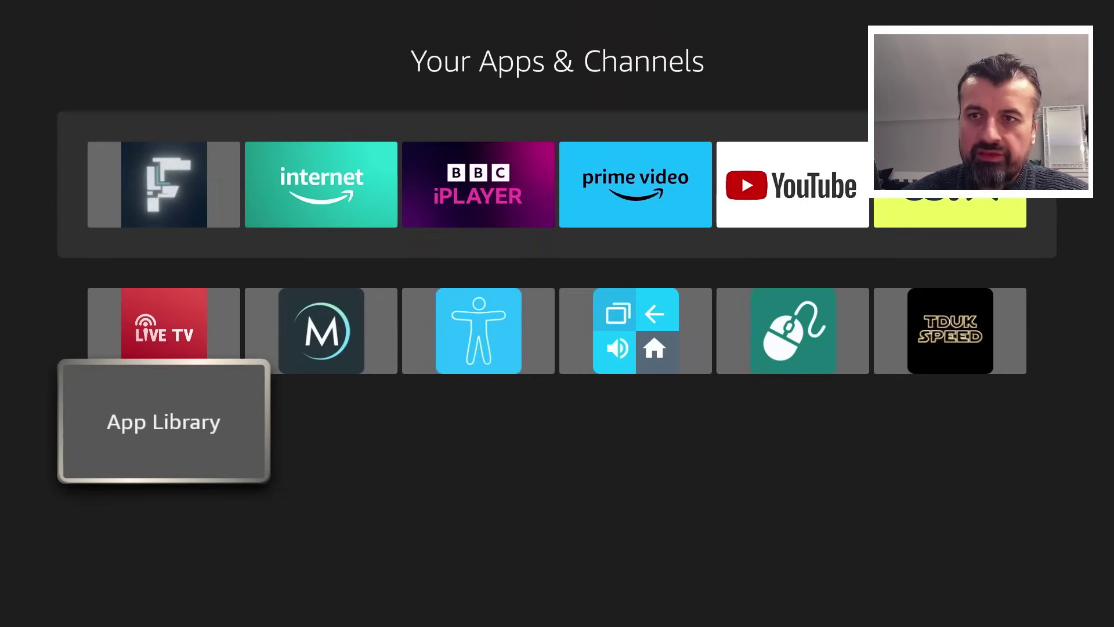
{"action": "key", "text": "Up"}
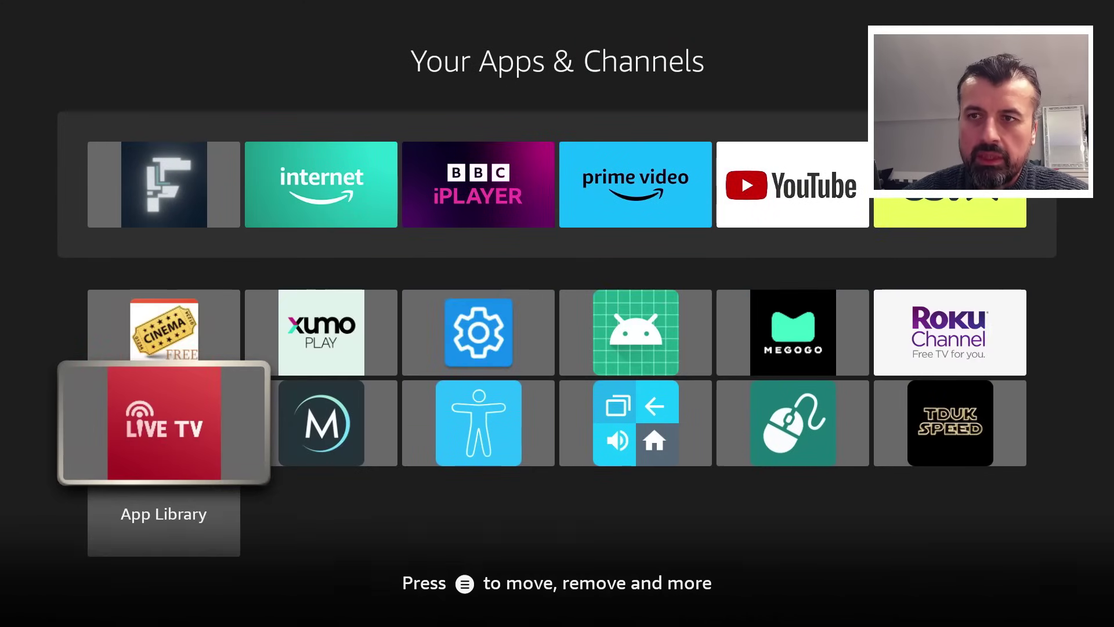
{"action": "key", "text": "Right"}
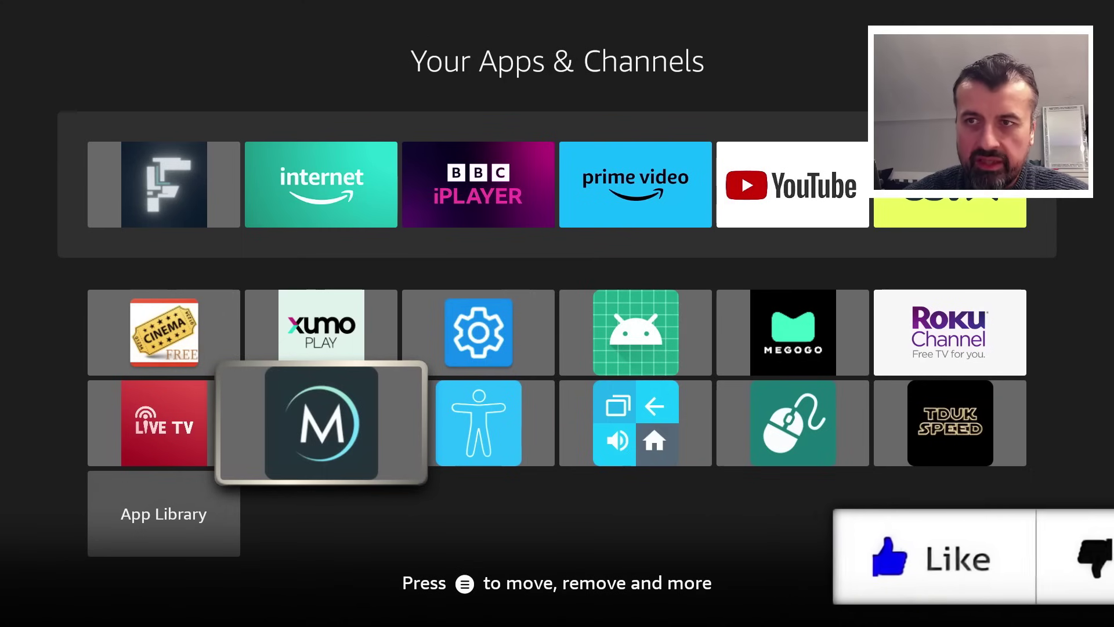
{"action": "key", "text": "Up"}
{"action": "key", "text": "Up"}
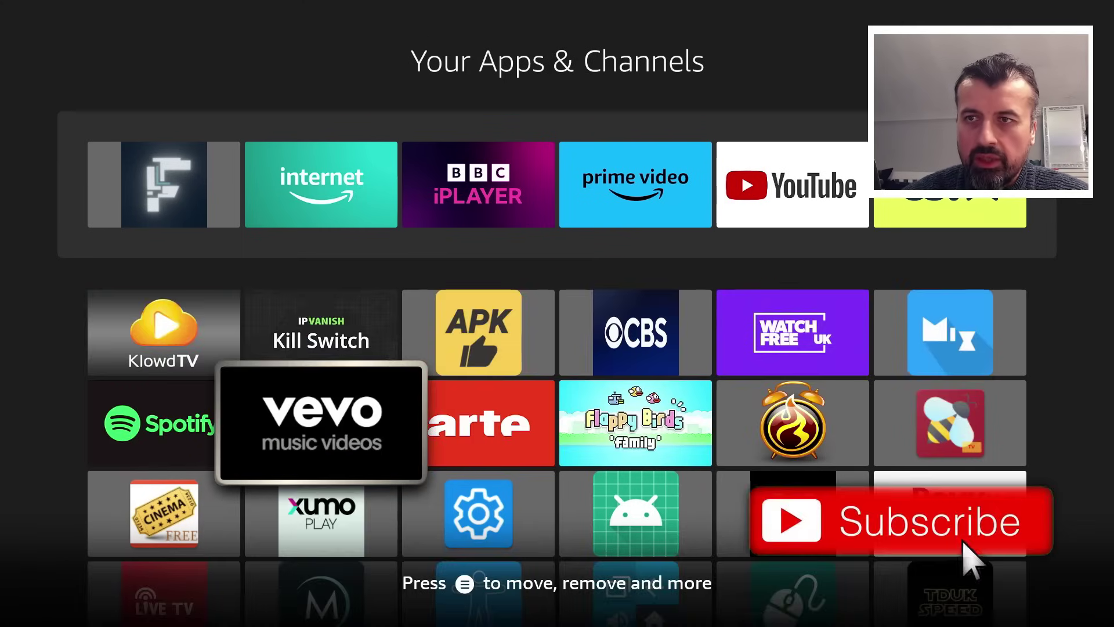
{"action": "key", "text": "Up"}
{"action": "key", "text": "Up"}
{"action": "key", "text": "Left"}
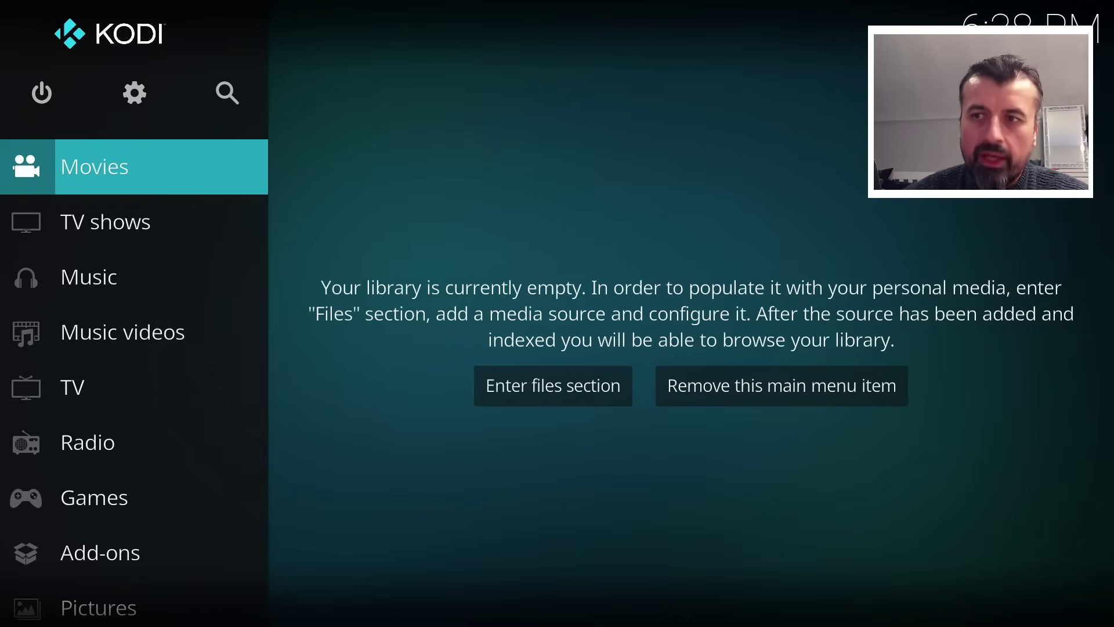
Step: Move down Kodi's main menu sidebar to the Add-ons entry
{"action": "key", "text": "Down"}
{"action": "key", "text": "Down"}
{"action": "key", "text": "Down"}
{"action": "key", "text": "Down"}
{"action": "key", "text": "Down"}
{"action": "key", "text": "Down"}
{"action": "key", "text": "Down"}
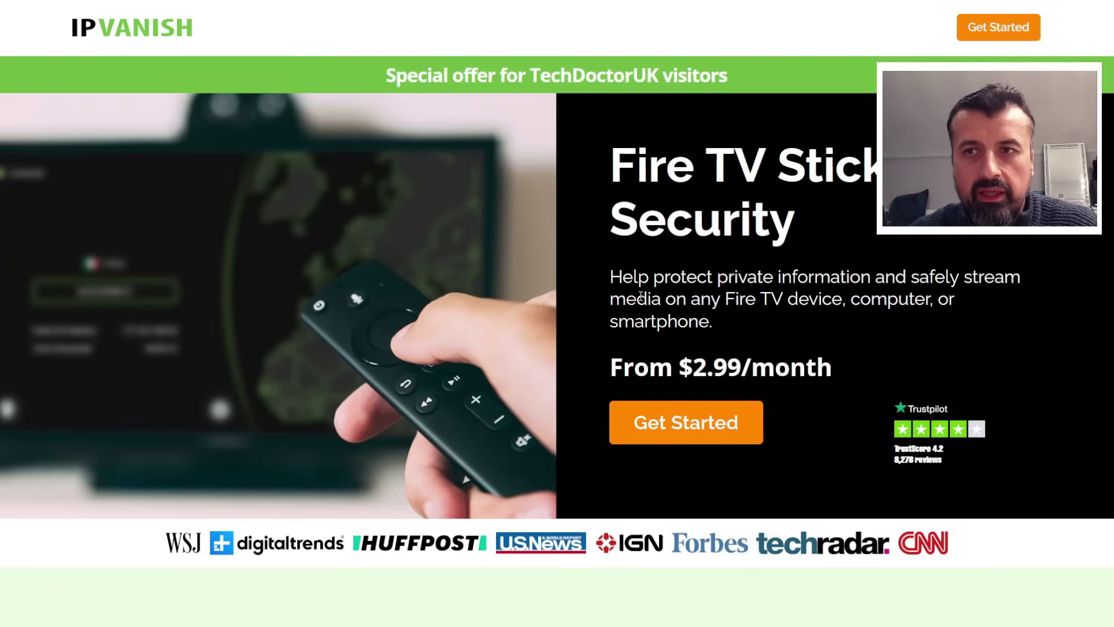
Step: Scroll to 'Choose the plan that works for you' and highlight '2-Year +' in the middle $2.99/mo card
{"action": "scroll", "coordinate": [641, 299], "scroll_direction": "down", "scroll_amount": 7}
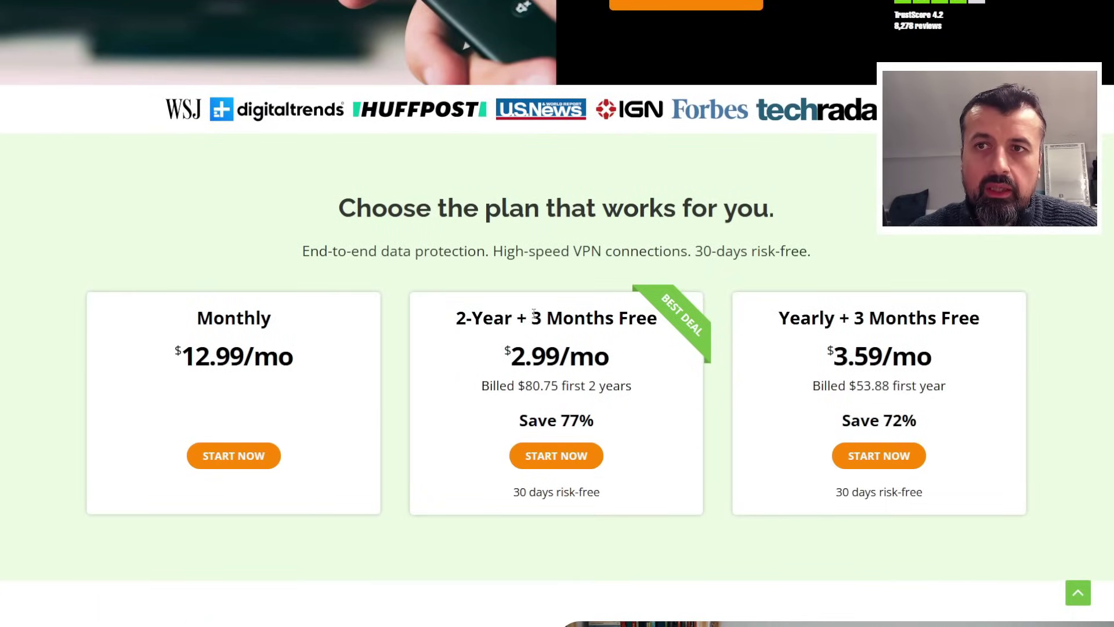
{"action": "left_click_drag", "start_coordinate": [457, 318], "coordinate": [526, 318]}
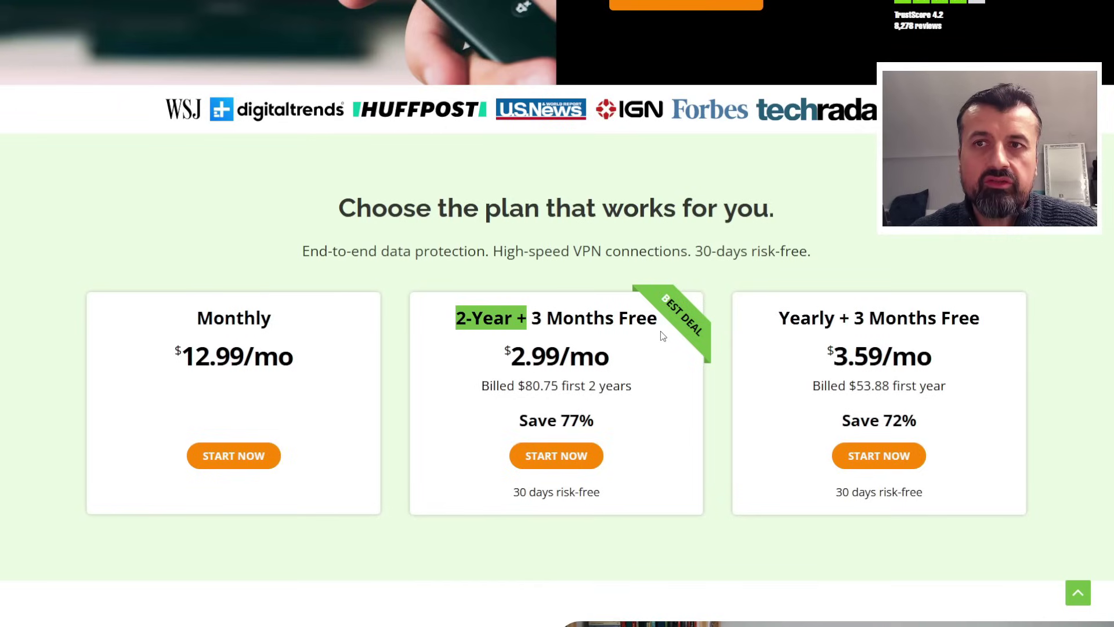